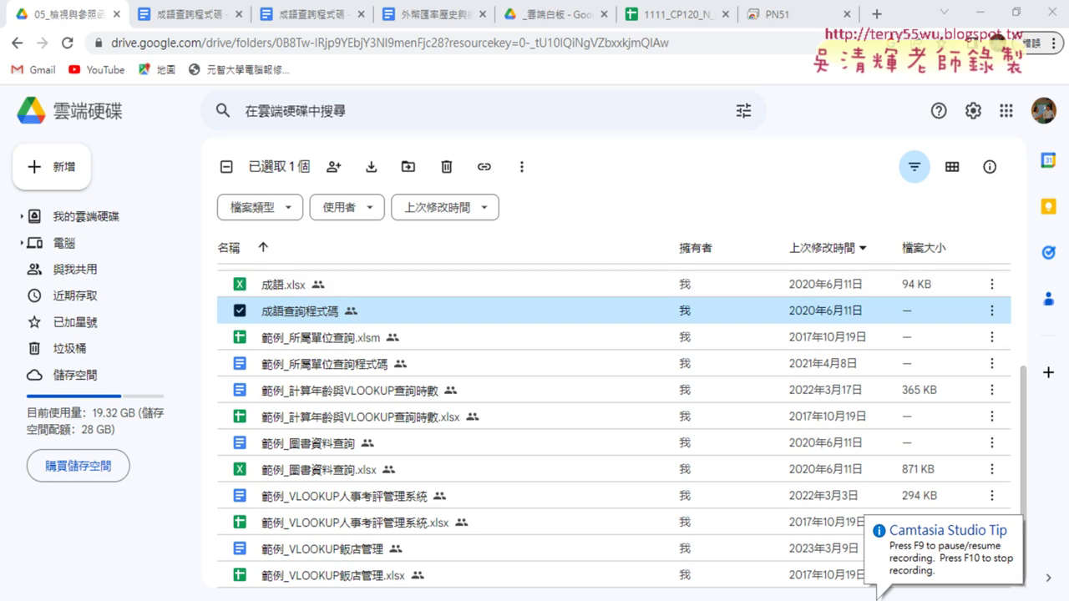
- Select the 成語.xlsx workbook in the shared Google Drive folder
{"action": "left_click", "coordinate": [293, 289]}
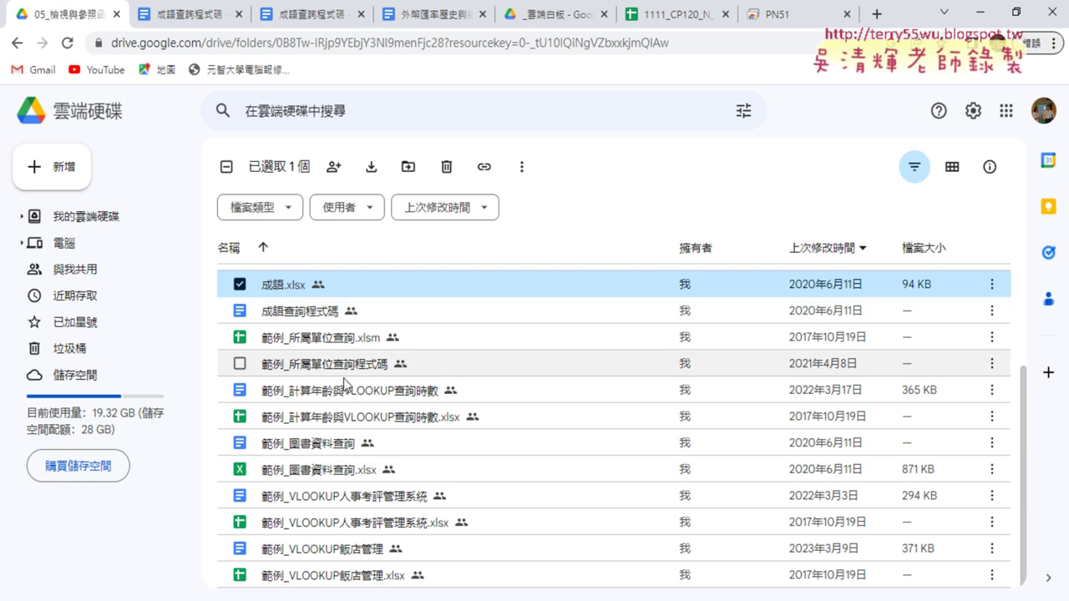
- Open 成語.xlsx in Excel from the 05檢視參照函數 folder in File Explorer
{"action": "mouse_move", "coordinate": [393, 598]}
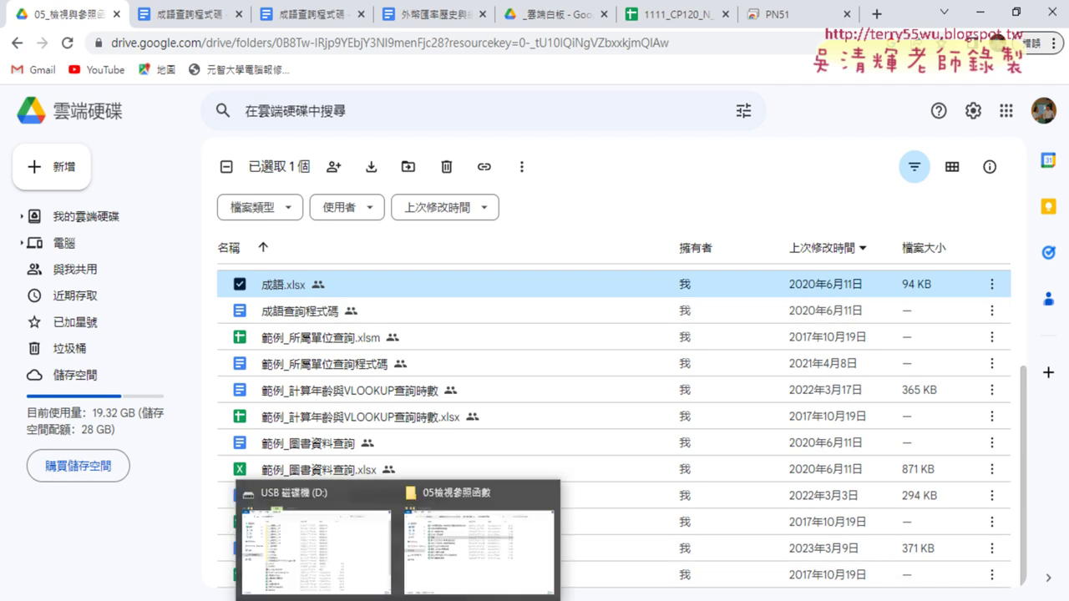
{"action": "left_click", "coordinate": [436, 537]}
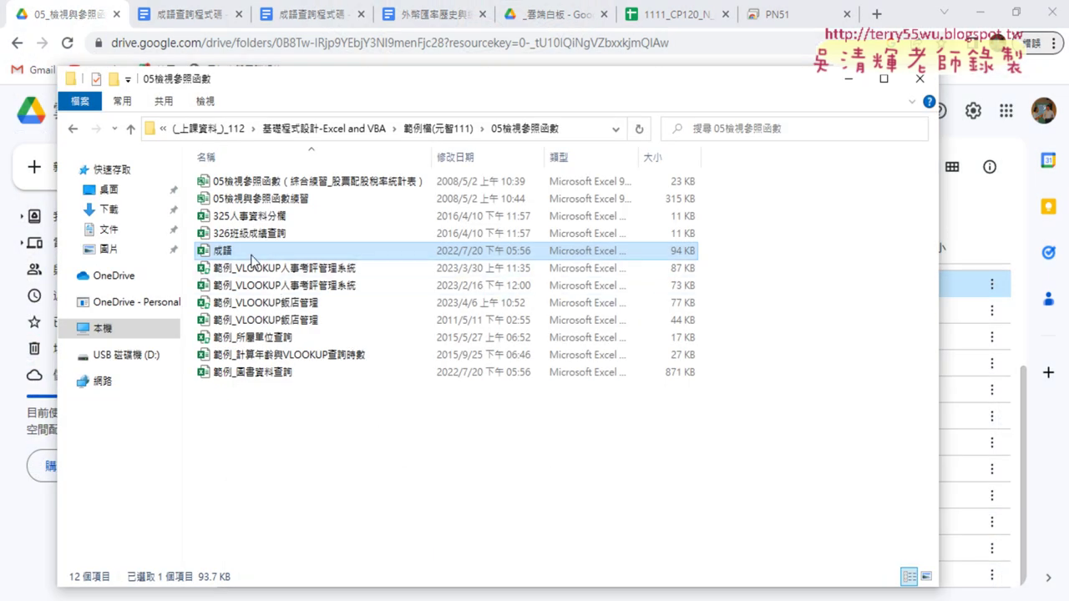
{"action": "double_click", "coordinate": [250, 259]}
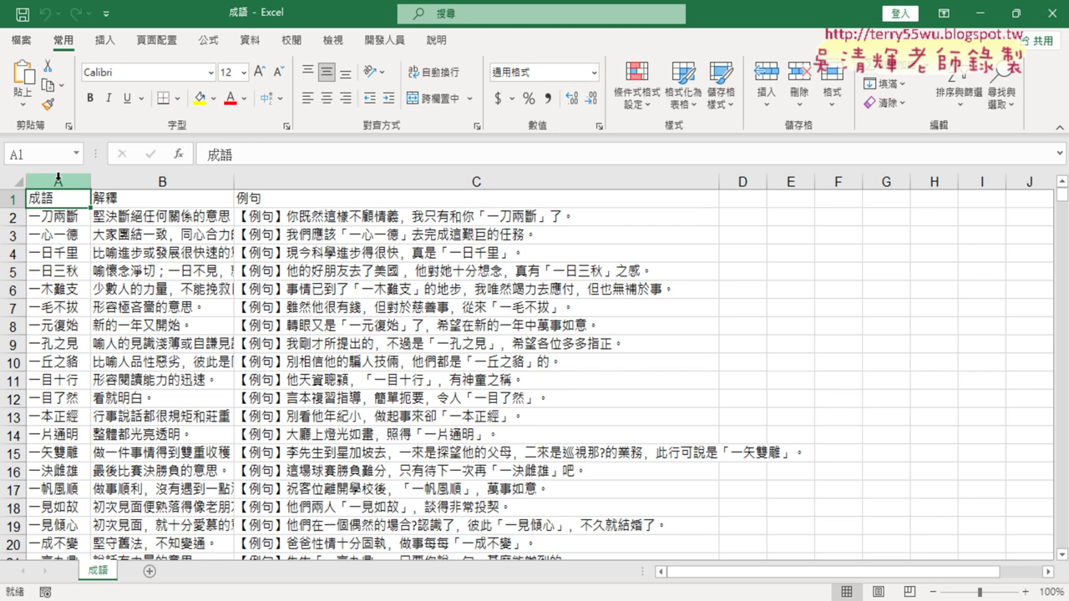
- Widen column B so the explanation in B2 is fully visible, then reselect A1
{"action": "left_click_drag", "start_coordinate": [74, 182], "coordinate": [320, 179]}
{"action": "left_click", "coordinate": [173, 181]}
{"action": "left_click", "coordinate": [50, 215]}
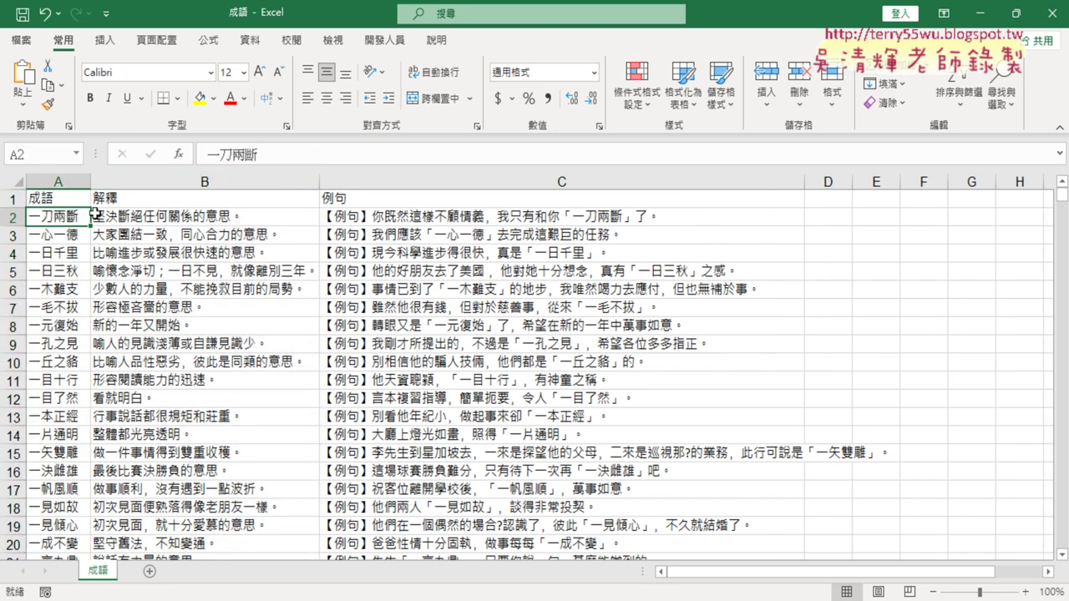
{"action": "left_click", "coordinate": [249, 216]}
{"action": "left_click", "coordinate": [429, 215]}
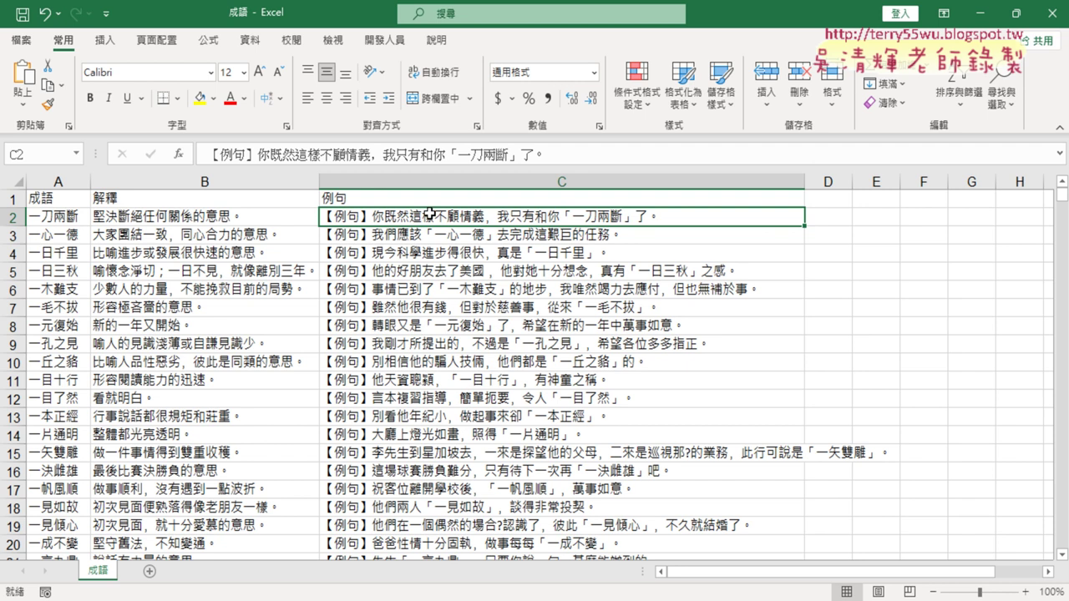
{"action": "left_click_drag", "start_coordinate": [75, 182], "coordinate": [446, 193]}
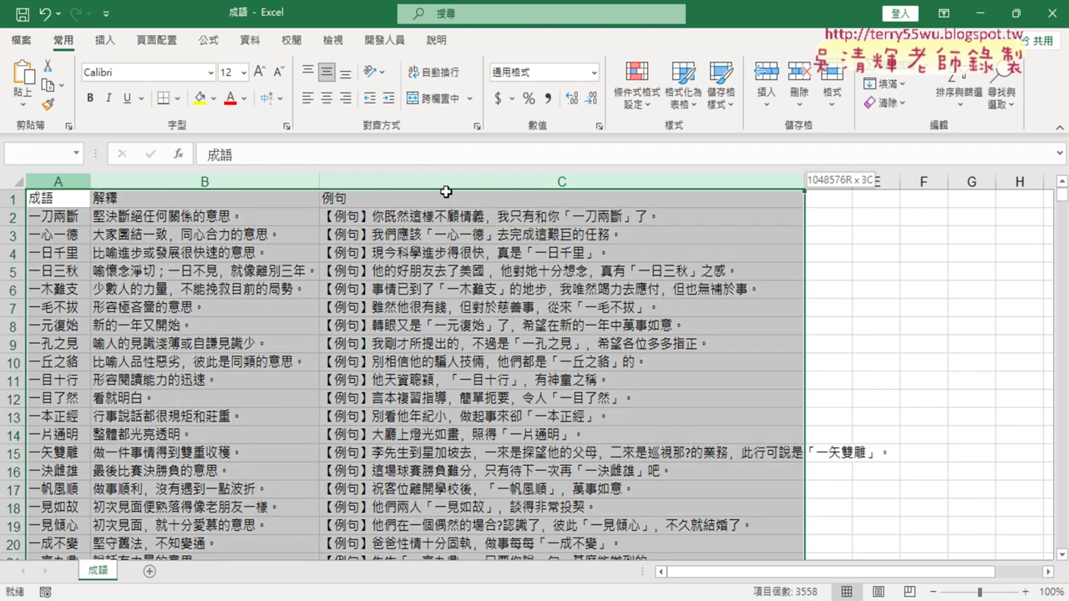
{"action": "left_click", "coordinate": [50, 181]}
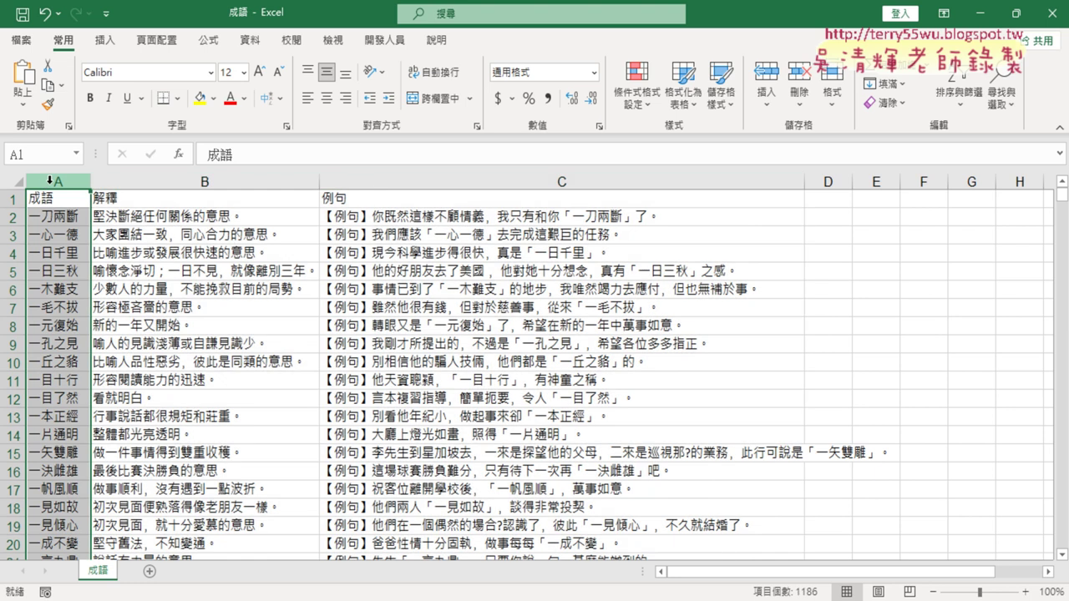
{"action": "left_click", "coordinate": [59, 197]}
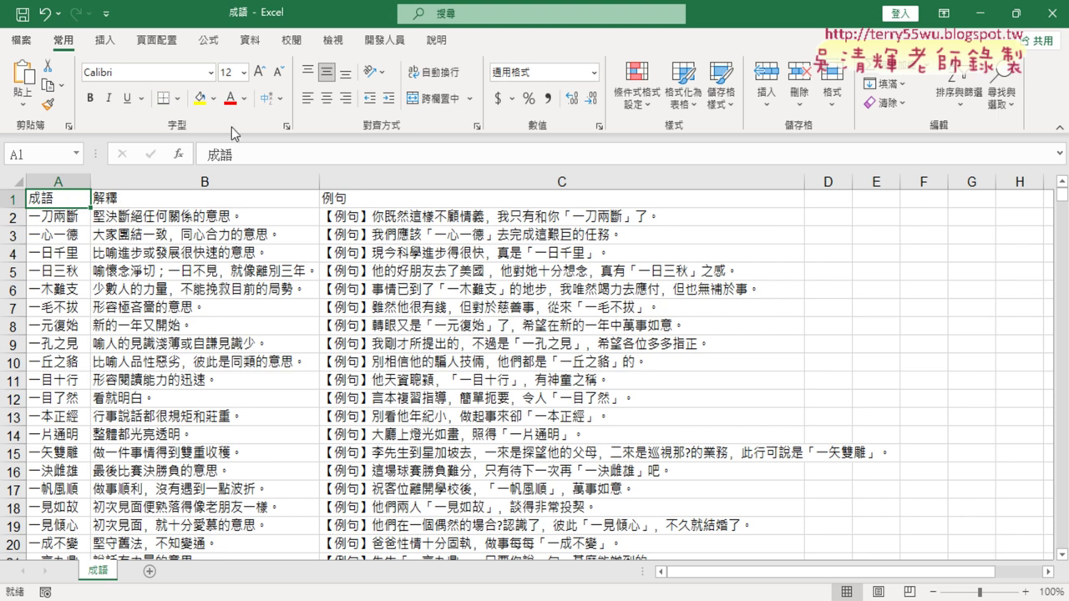
- Show the 資料 (Data) ribbon tab and dismiss its tip popup with 了解
{"action": "left_click", "coordinate": [251, 41]}
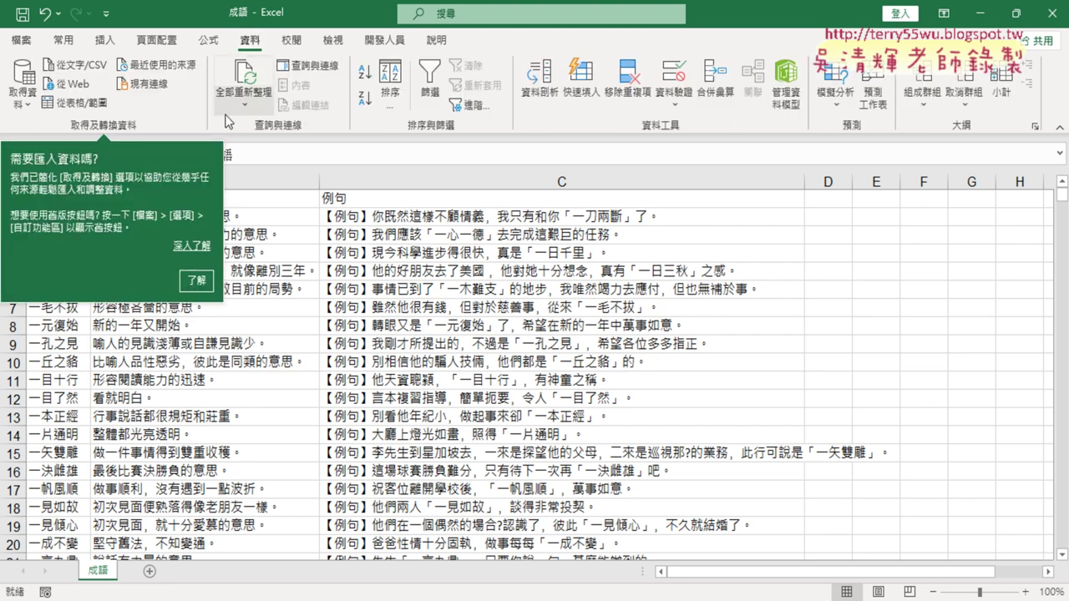
{"action": "left_click", "coordinate": [194, 294]}
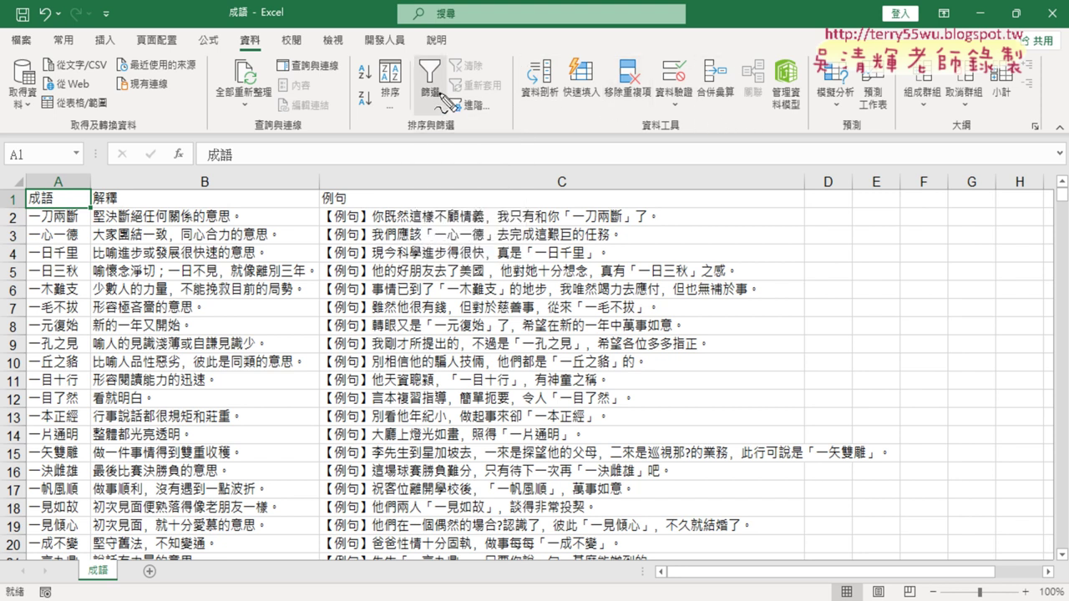
{"action": "left_click_drag", "start_coordinate": [433, 127], "coordinate": [468, 117]}
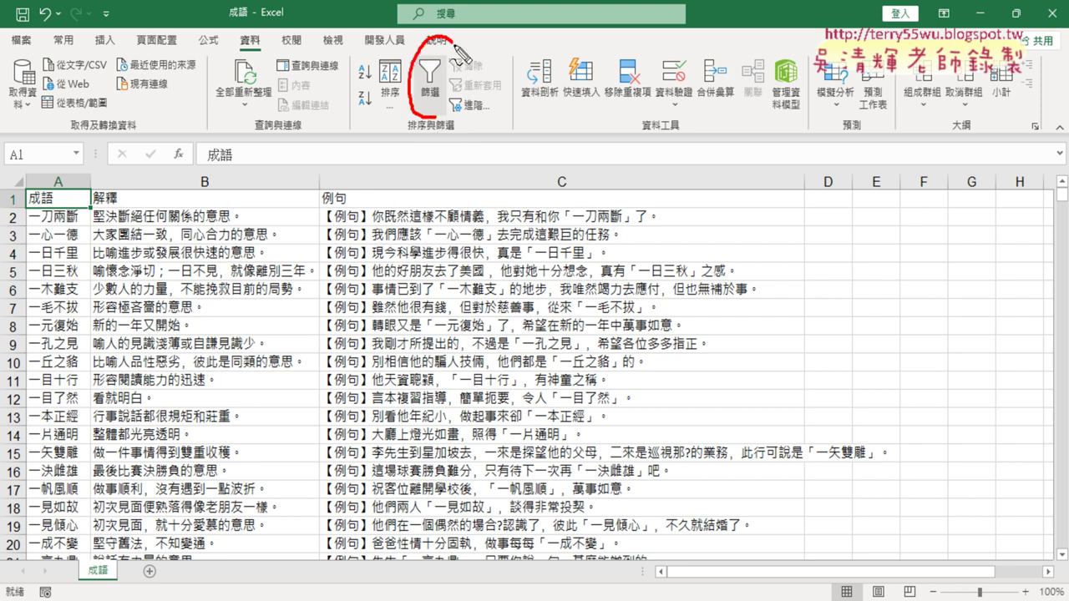
{"action": "mouse_move", "coordinate": [250, 64]}
{"action": "left_mouse_down"}
{"action": "mouse_move", "coordinate": [208, 62]}
{"action": "mouse_move", "coordinate": [432, 109]}
{"action": "left_mouse_up"}
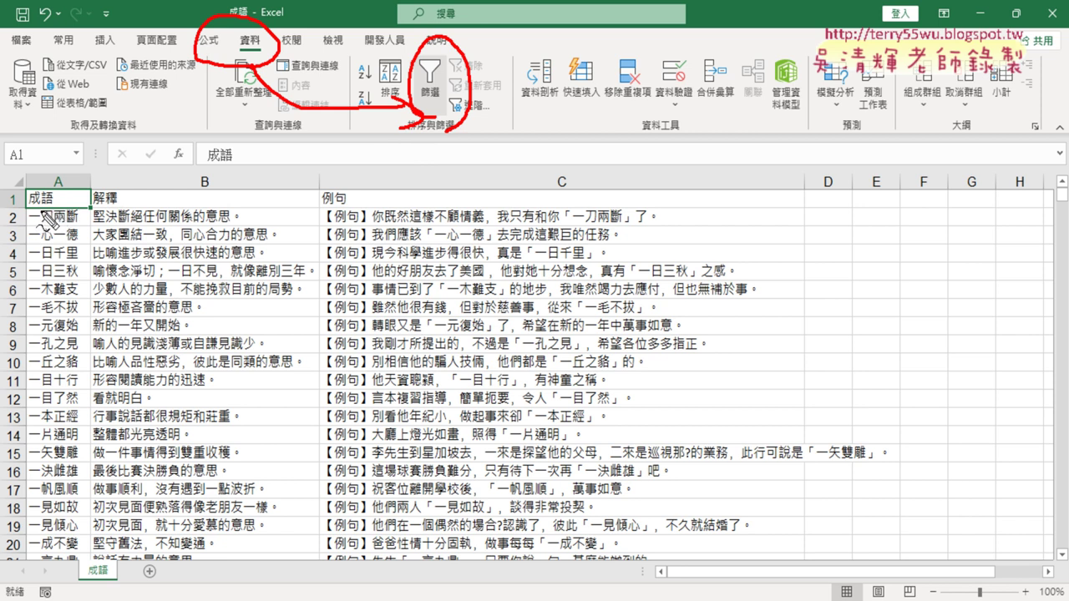
{"action": "mouse_move", "coordinate": [20, 200]}
{"action": "left_mouse_down"}
{"action": "mouse_move", "coordinate": [56, 177]}
{"action": "mouse_move", "coordinate": [31, 208]}
{"action": "left_mouse_up"}
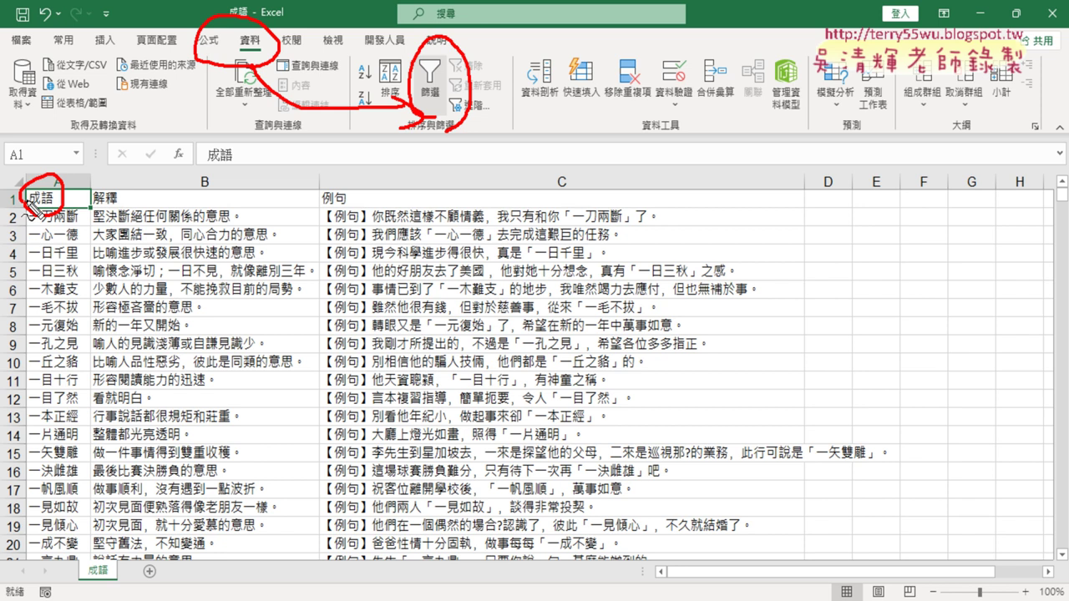
{"action": "key", "text": "Escape"}
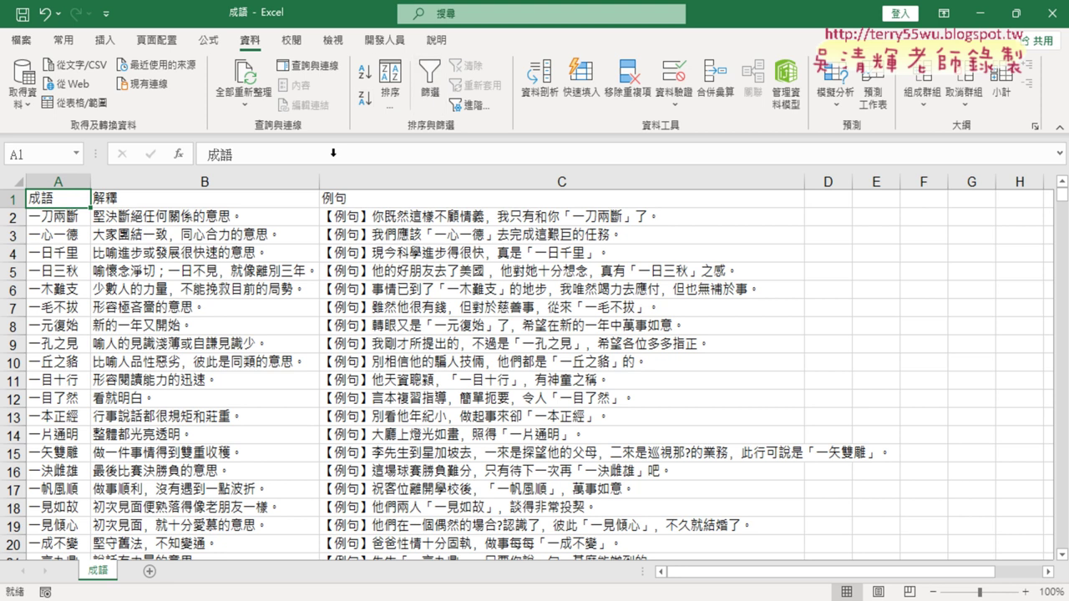
- Add AutoFilter arrows to the 成語, 解釋 and 例句 header cells with 篩選
{"action": "left_click", "coordinate": [435, 91]}
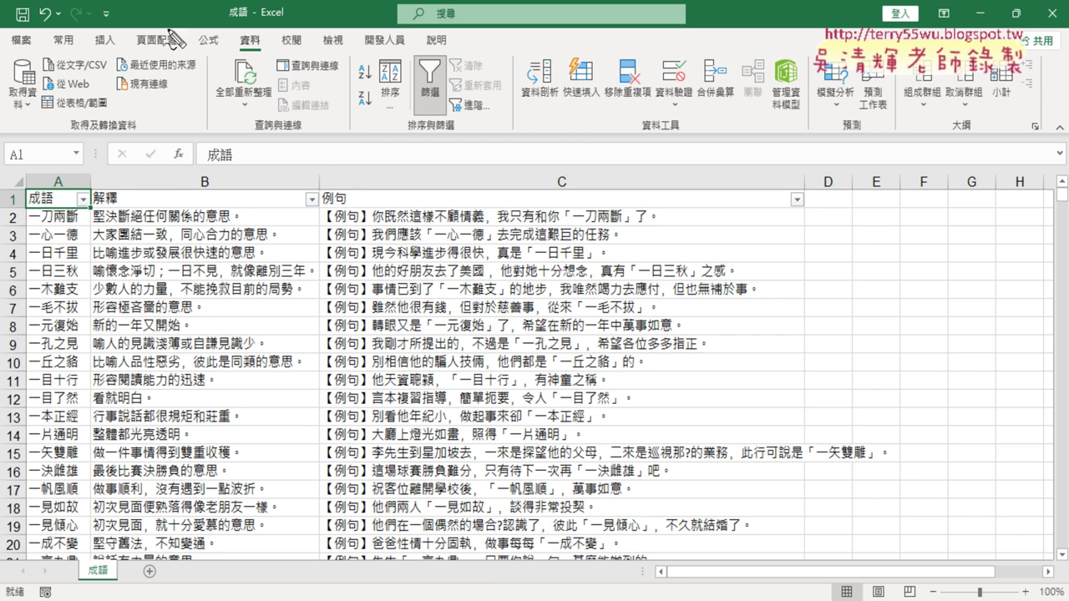
{"action": "mouse_move", "coordinate": [434, 123]}
{"action": "left_mouse_down"}
{"action": "mouse_move", "coordinate": [406, 87]}
{"action": "mouse_move", "coordinate": [424, 127]}
{"action": "left_mouse_up"}
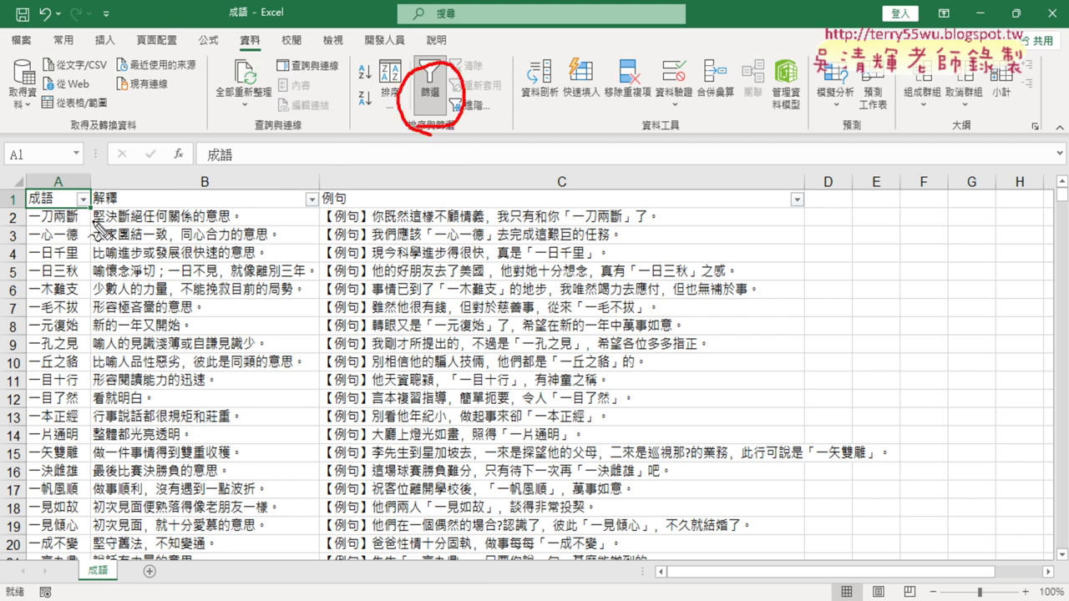
{"action": "mouse_move", "coordinate": [81, 219]}
{"action": "left_mouse_down"}
{"action": "mouse_move", "coordinate": [90, 194]}
{"action": "mouse_move", "coordinate": [89, 210]}
{"action": "left_mouse_up"}
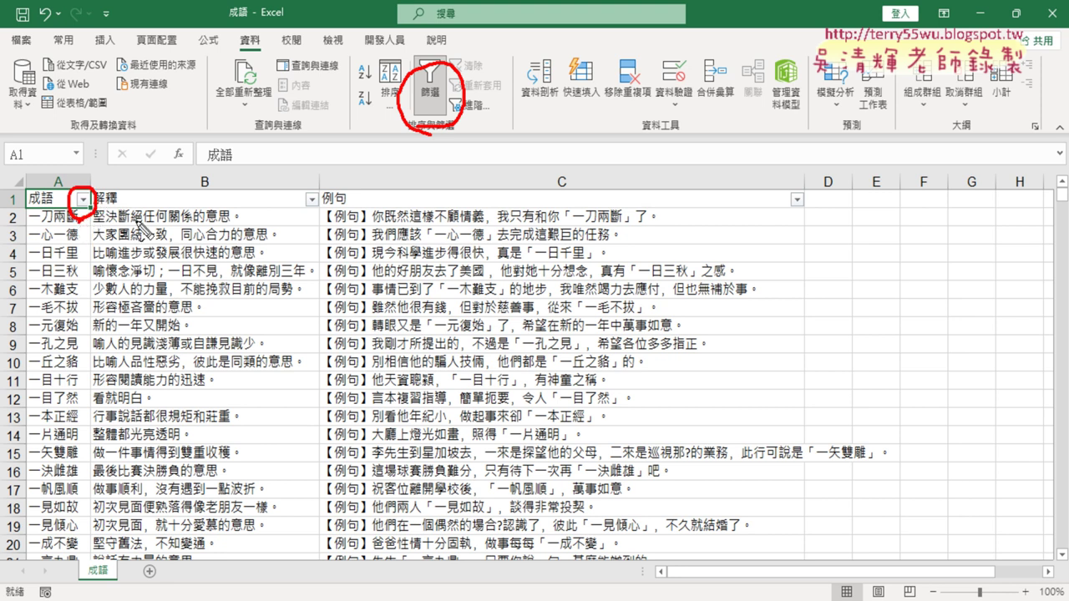
{"action": "mouse_move", "coordinate": [311, 214]}
{"action": "left_mouse_down"}
{"action": "mouse_move", "coordinate": [302, 204]}
{"action": "mouse_move", "coordinate": [315, 220]}
{"action": "left_mouse_up"}
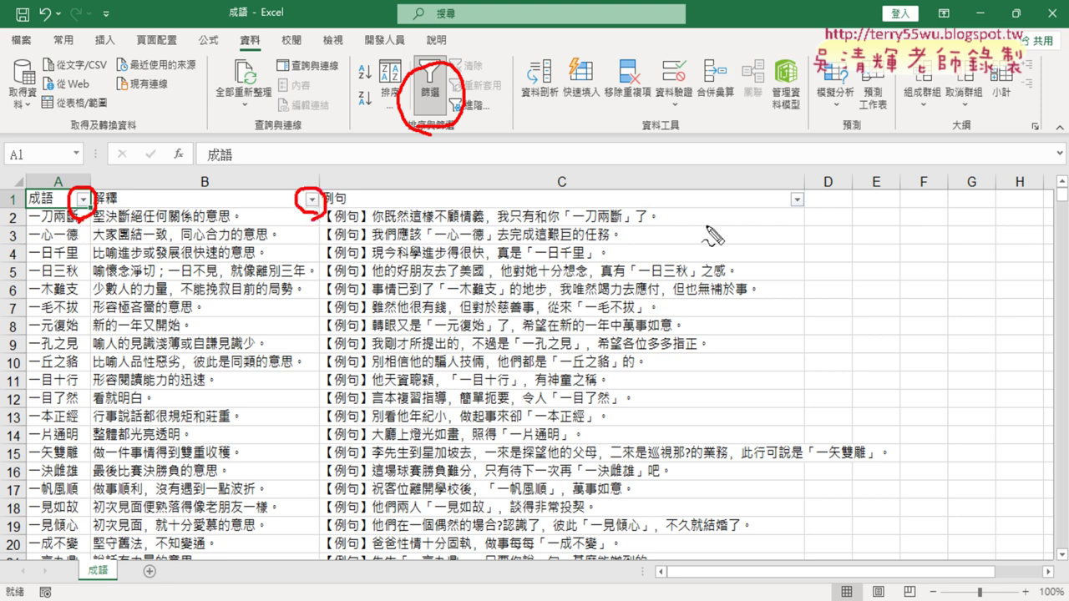
{"action": "mouse_move", "coordinate": [793, 220]}
{"action": "left_mouse_down"}
{"action": "mouse_move", "coordinate": [797, 197]}
{"action": "mouse_move", "coordinate": [792, 216]}
{"action": "left_mouse_up"}
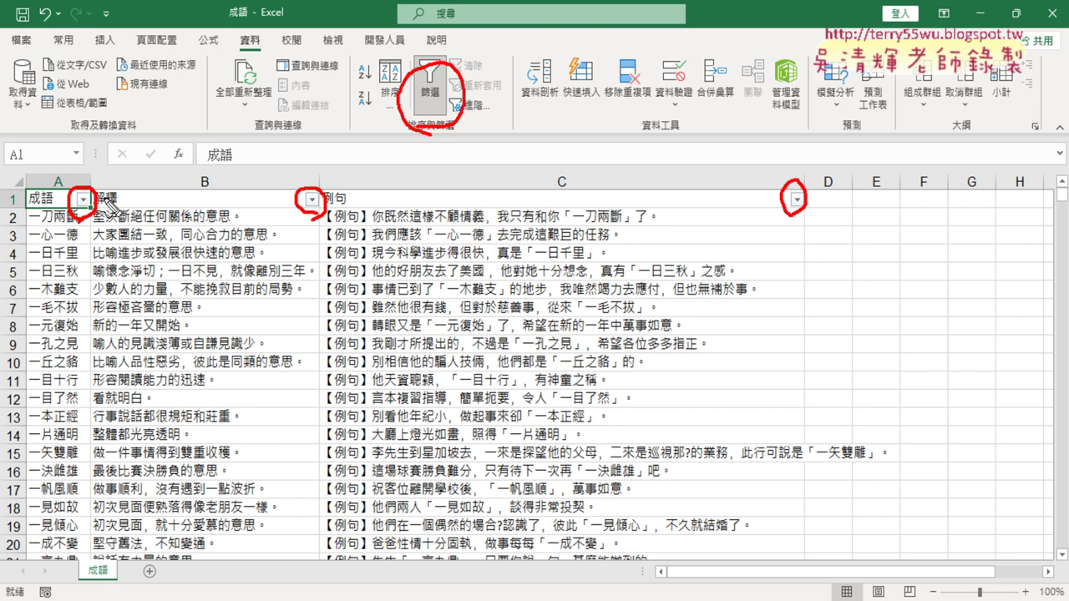
{"action": "mouse_move", "coordinate": [214, 93]}
{"action": "left_mouse_down"}
{"action": "mouse_move", "coordinate": [101, 179]}
{"action": "mouse_move", "coordinate": [92, 215]}
{"action": "mouse_move", "coordinate": [120, 189]}
{"action": "left_mouse_up"}
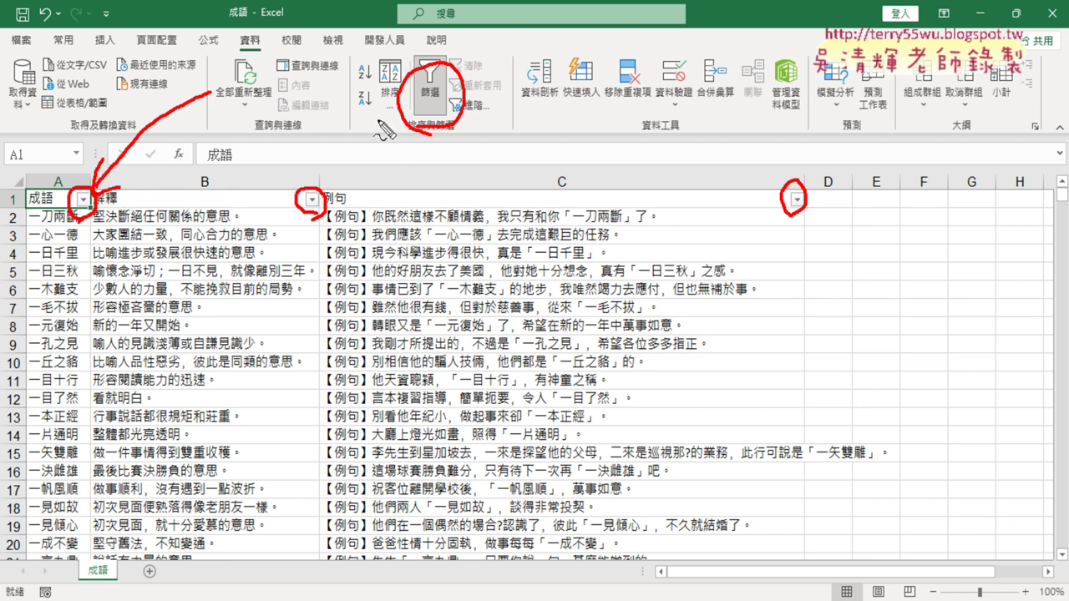
{"action": "mouse_move", "coordinate": [378, 122]}
{"action": "left_mouse_down"}
{"action": "mouse_move", "coordinate": [317, 197]}
{"action": "mouse_move", "coordinate": [339, 189]}
{"action": "left_mouse_up"}
{"action": "mouse_move", "coordinate": [852, 130]}
{"action": "left_mouse_down"}
{"action": "mouse_move", "coordinate": [794, 194]}
{"action": "mouse_move", "coordinate": [823, 183]}
{"action": "left_mouse_up"}
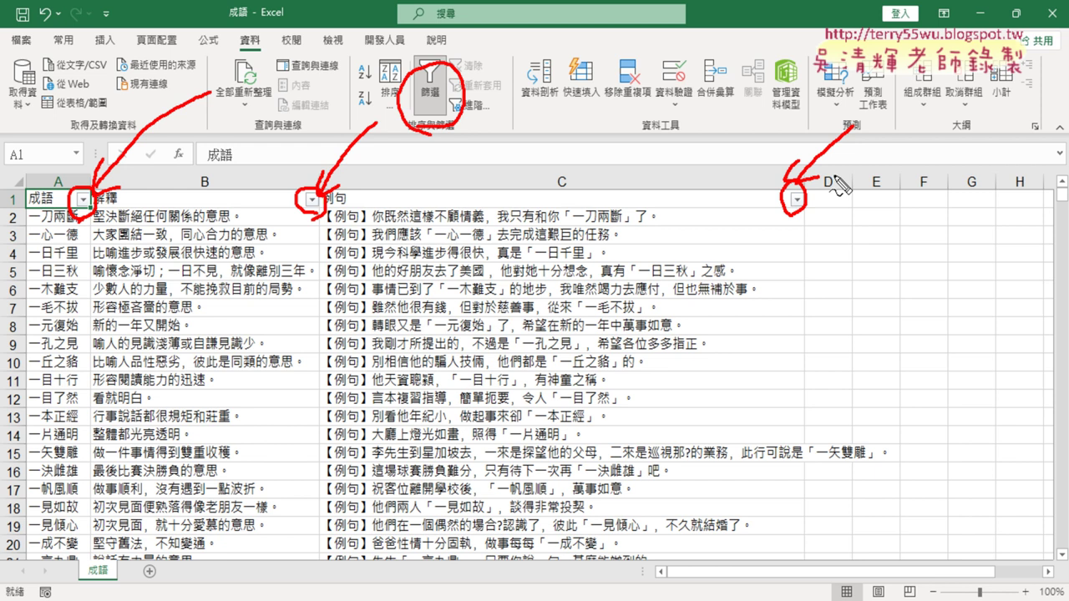
{"action": "key", "text": "Escape"}
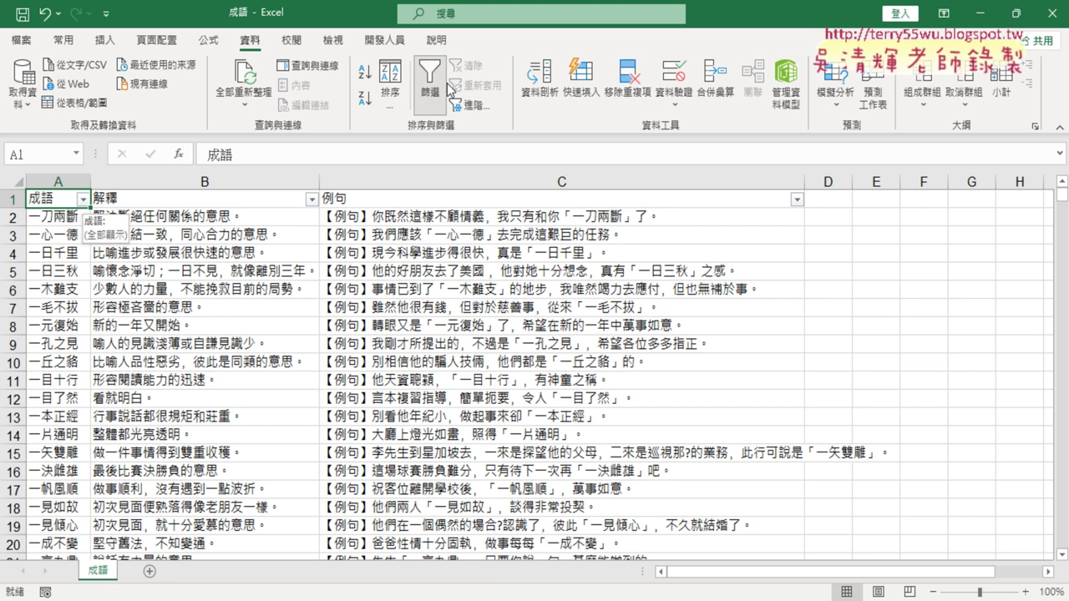
- Bring up the 成語 column's 文字篩選 包含 (contains) custom filter dialog
{"action": "left_click", "coordinate": [84, 201]}
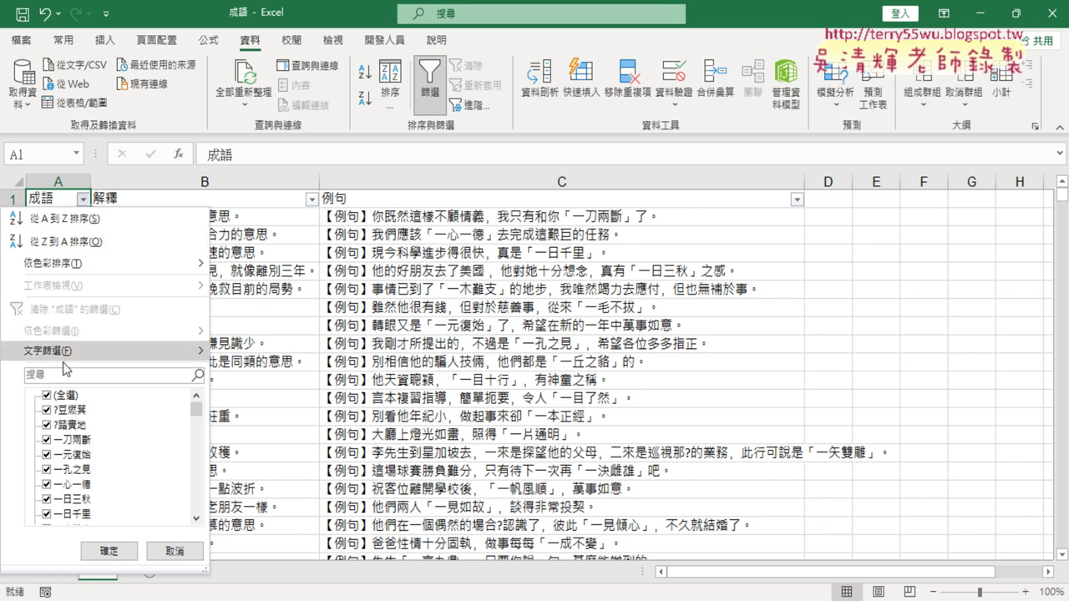
{"action": "mouse_move", "coordinate": [44, 355]}
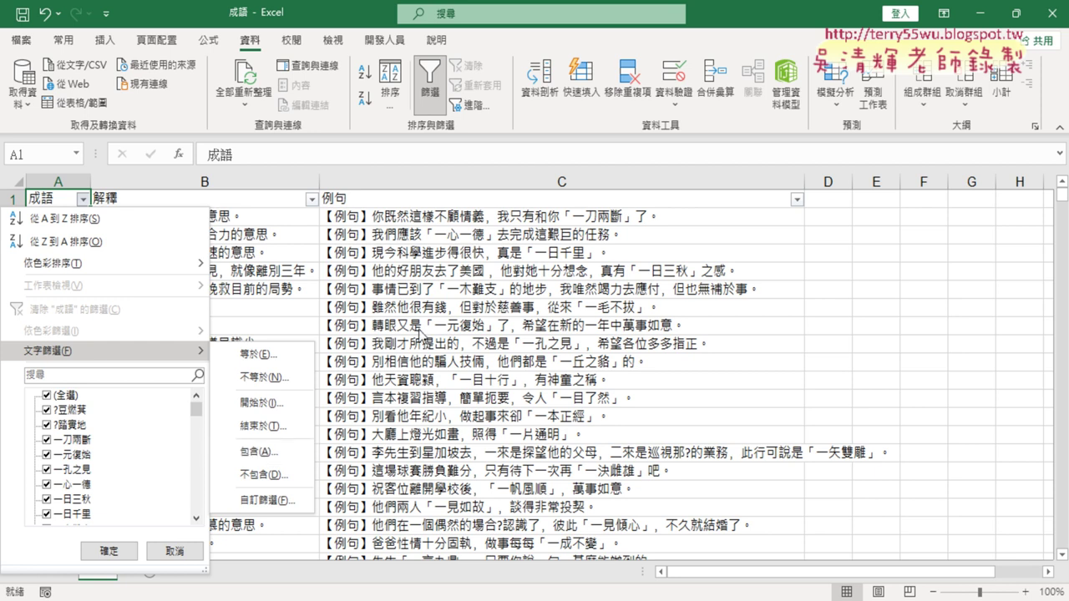
{"action": "left_click", "coordinate": [256, 458]}
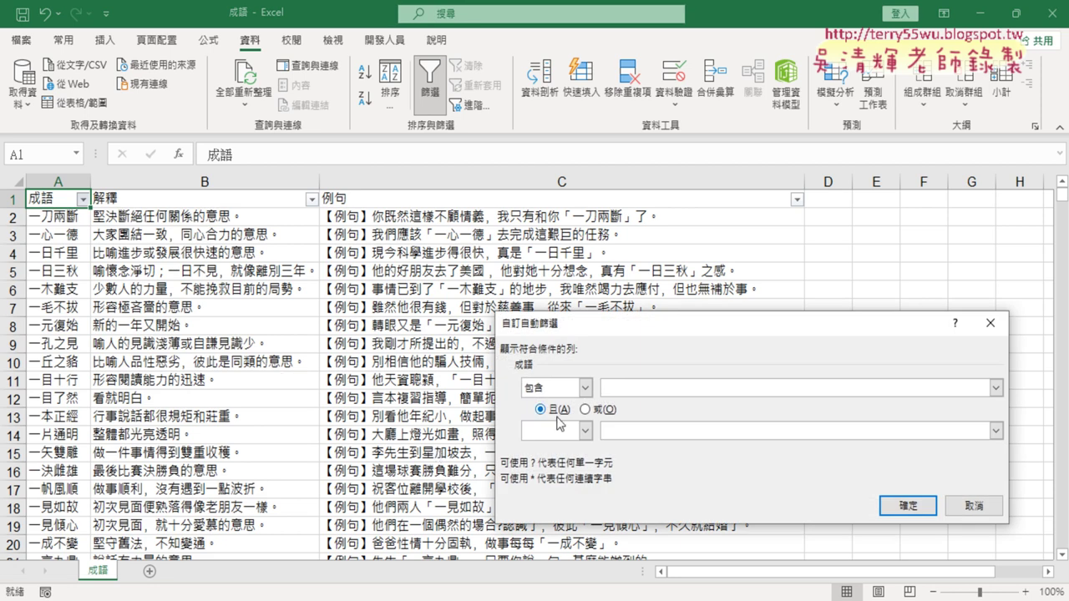
- Filter 成語 to idioms containing 一, leaving 73 of 1185 records
{"action": "left_click_drag", "start_coordinate": [603, 331], "coordinate": [226, 133]}
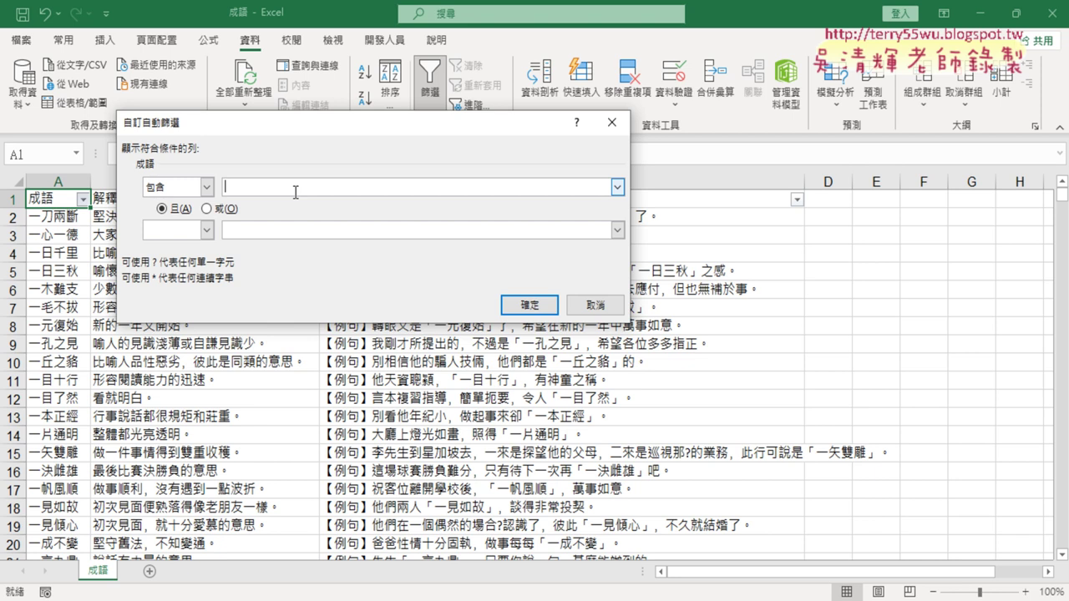
{"action": "type", "text": "?"}
{"action": "left_click", "coordinate": [529, 307]}
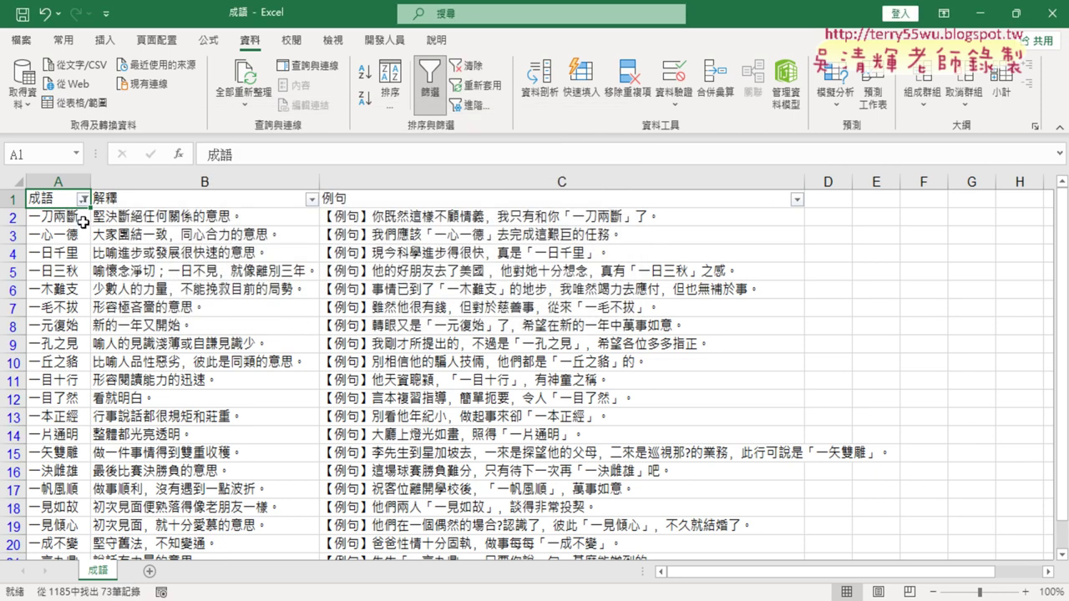
{"action": "left_click_drag", "start_coordinate": [59, 210], "coordinate": [87, 216]}
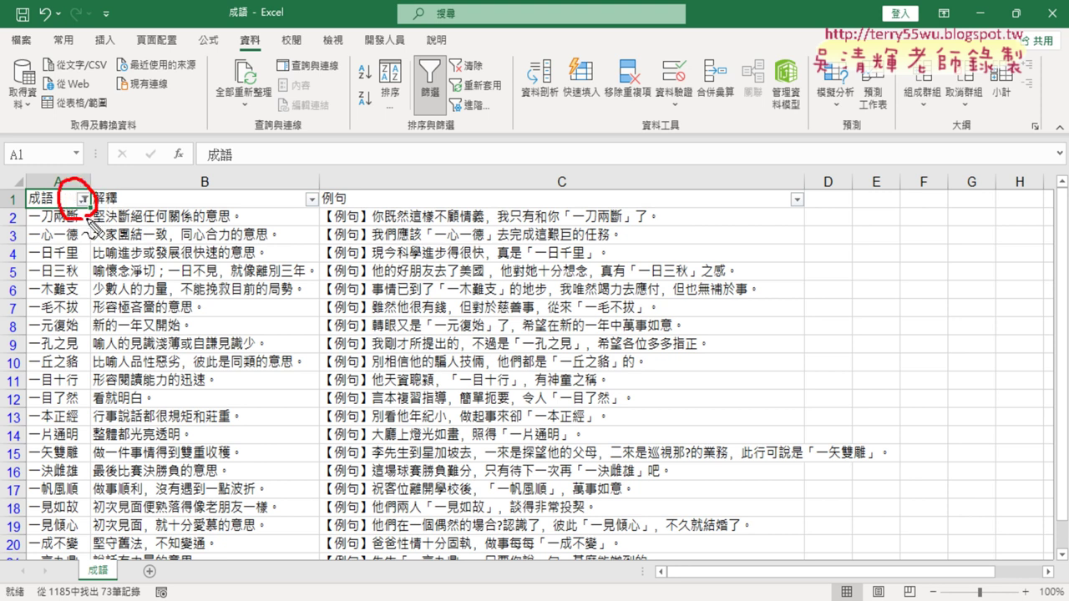
{"action": "left_click_drag", "start_coordinate": [201, 327], "coordinate": [93, 219]}
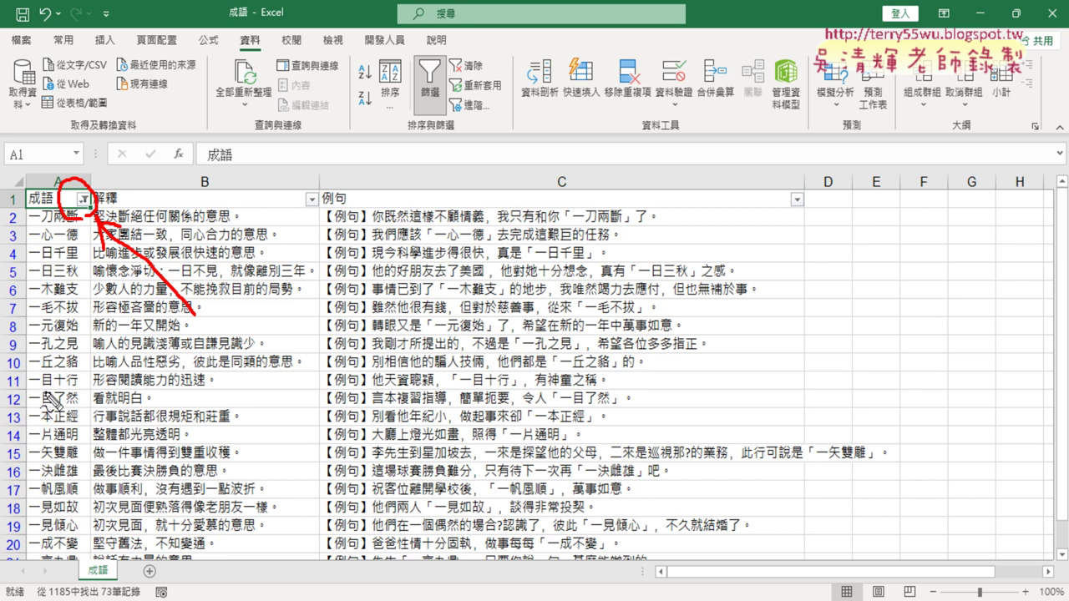
{"action": "left_click_drag", "start_coordinate": [42, 216], "coordinate": [35, 250]}
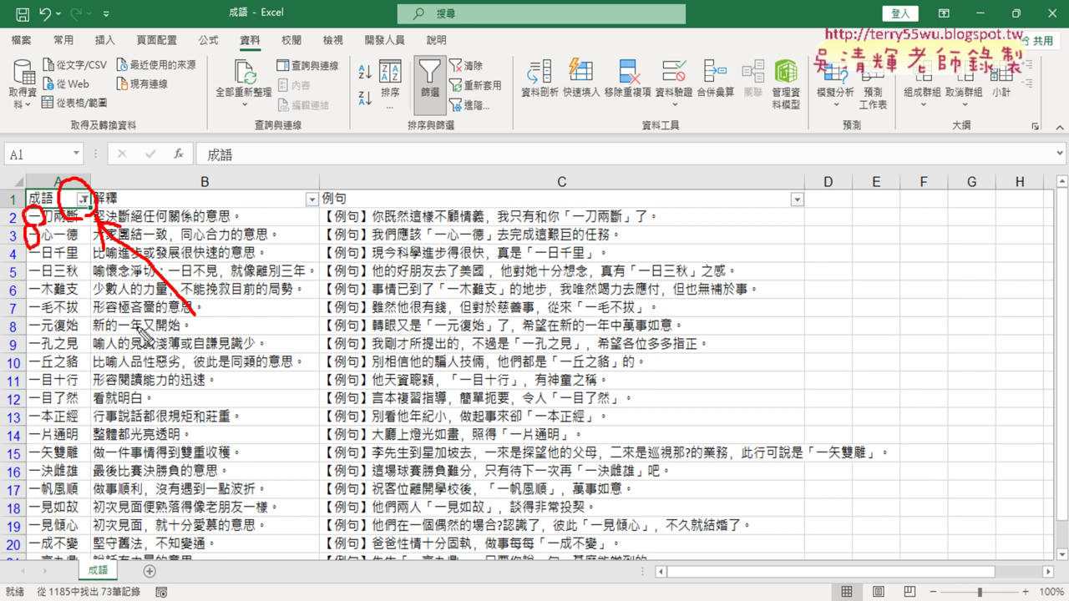
{"action": "key", "text": "Escape"}
{"action": "scroll", "coordinate": [136, 325], "scroll_direction": "down", "scroll_amount": 1}
{"action": "scroll", "coordinate": [251, 325], "scroll_direction": "down", "scroll_amount": 4}
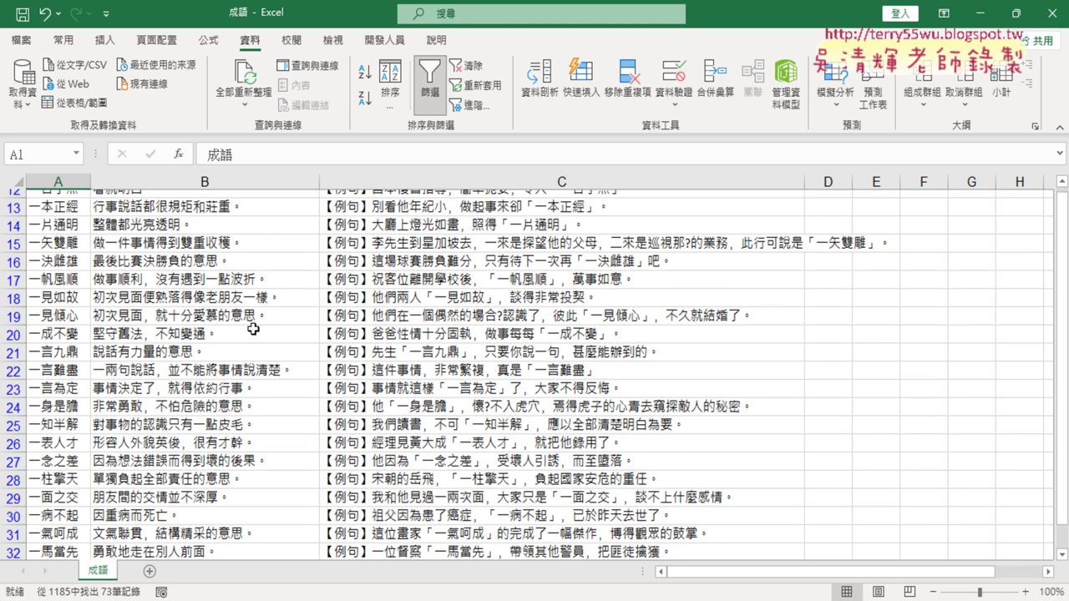
{"action": "scroll", "coordinate": [251, 325], "scroll_direction": "down", "scroll_amount": 3}
{"action": "scroll", "coordinate": [251, 327], "scroll_direction": "down", "scroll_amount": 3}
{"action": "scroll", "coordinate": [251, 327], "scroll_direction": "down", "scroll_amount": 4}
{"action": "scroll", "coordinate": [252, 327], "scroll_direction": "down", "scroll_amount": 3}
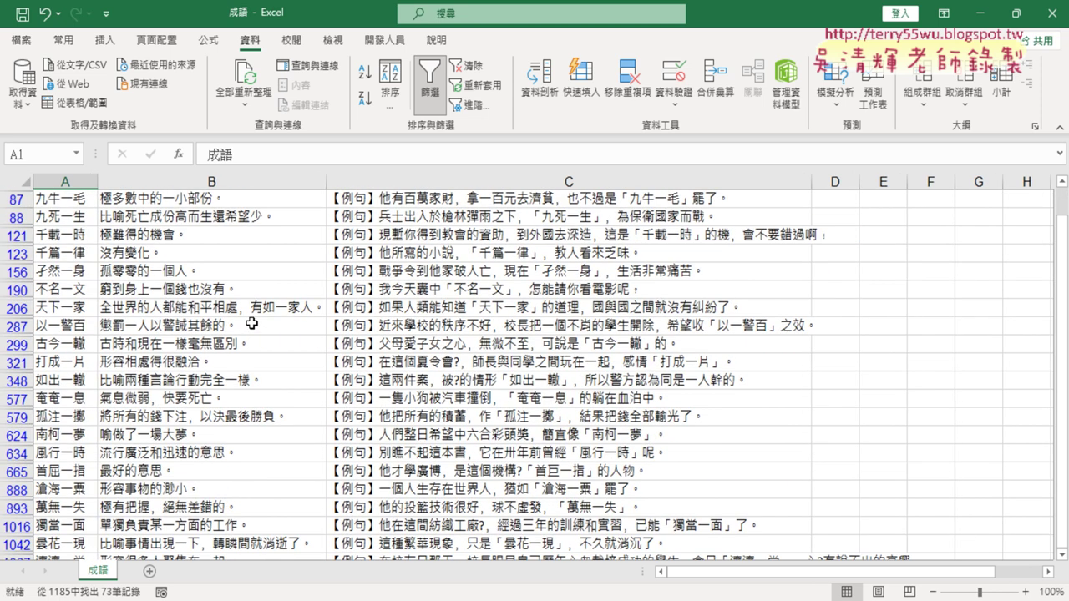
{"action": "scroll", "coordinate": [251, 326], "scroll_direction": "down", "scroll_amount": 4}
{"action": "scroll", "coordinate": [251, 325], "scroll_direction": "up", "scroll_amount": 7}
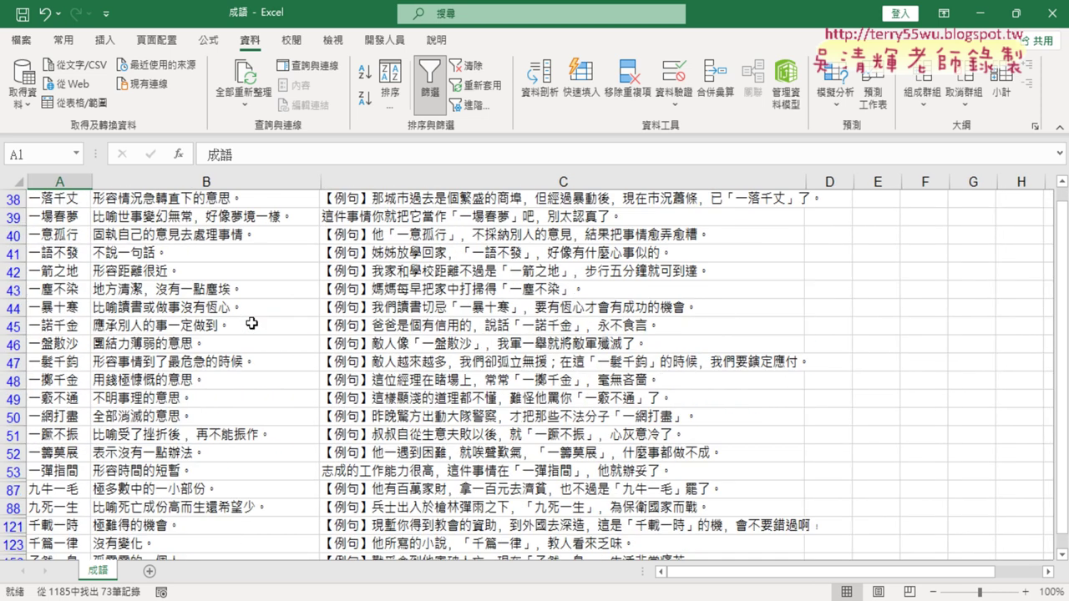
{"action": "scroll", "coordinate": [251, 324], "scroll_direction": "up", "scroll_amount": 9}
{"action": "scroll", "coordinate": [252, 324], "scroll_direction": "up", "scroll_amount": 3}
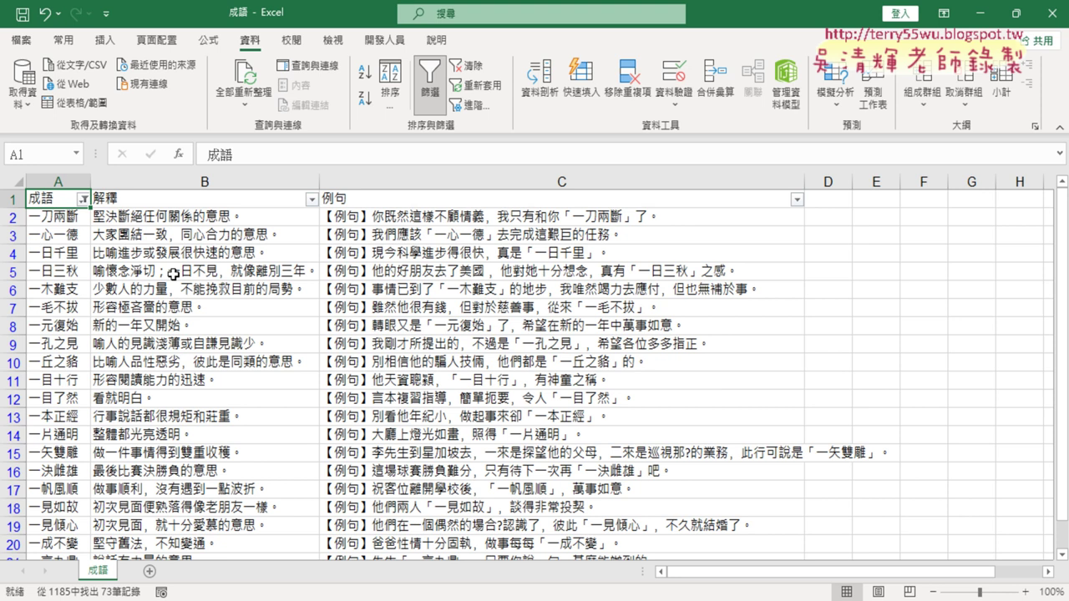
{"action": "scroll", "coordinate": [128, 303], "scroll_direction": "down", "scroll_amount": 4}
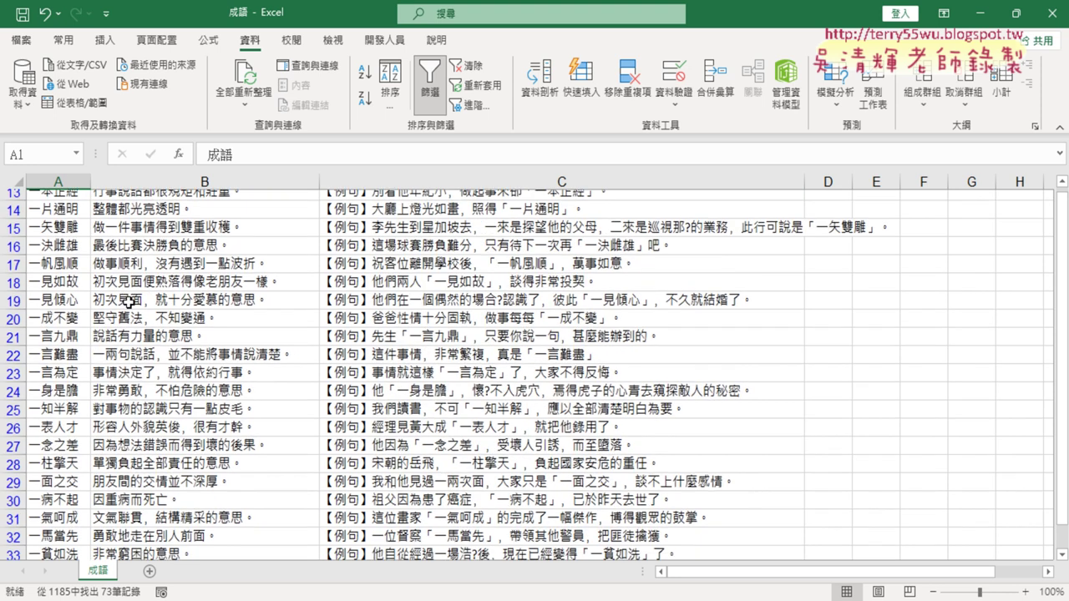
{"action": "scroll", "coordinate": [127, 302], "scroll_direction": "down", "scroll_amount": 4}
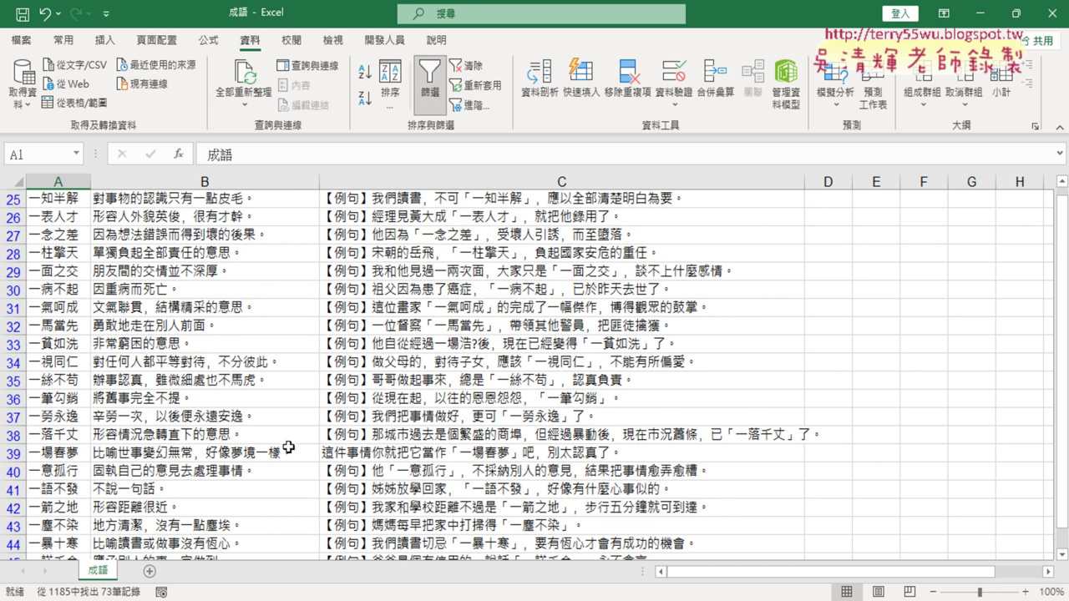
{"action": "scroll", "coordinate": [287, 448], "scroll_direction": "up", "scroll_amount": 7}
{"action": "scroll", "coordinate": [287, 448], "scroll_direction": "up", "scroll_amount": 1}
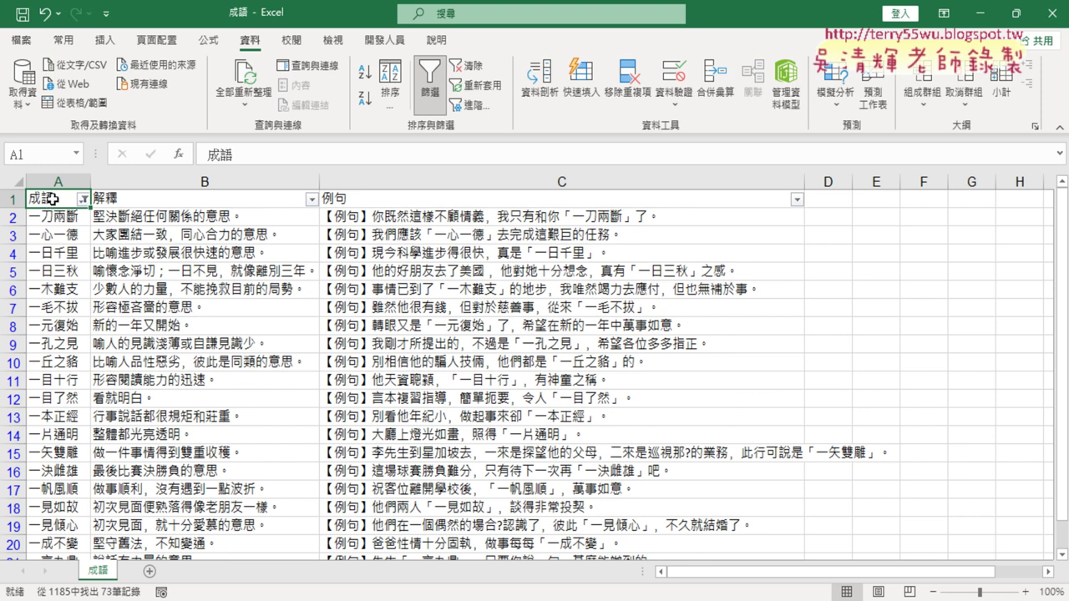
- Select the filtered table from A1 to its last row, headers included, and copy it
{"action": "key", "text": "ctrl+shift+Right"}
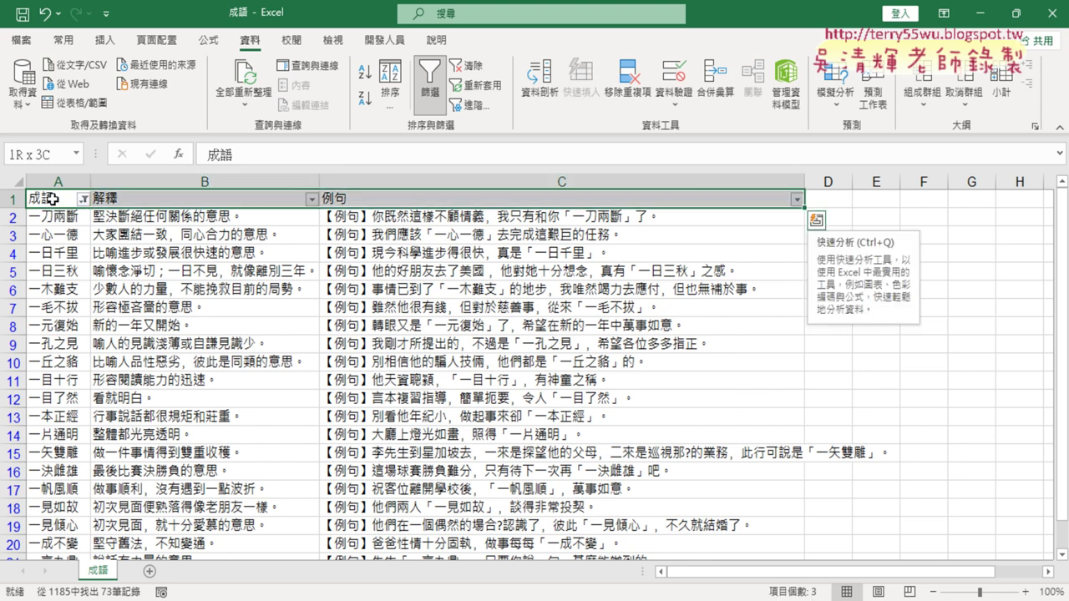
{"action": "key", "text": "ctrl+shift+Down"}
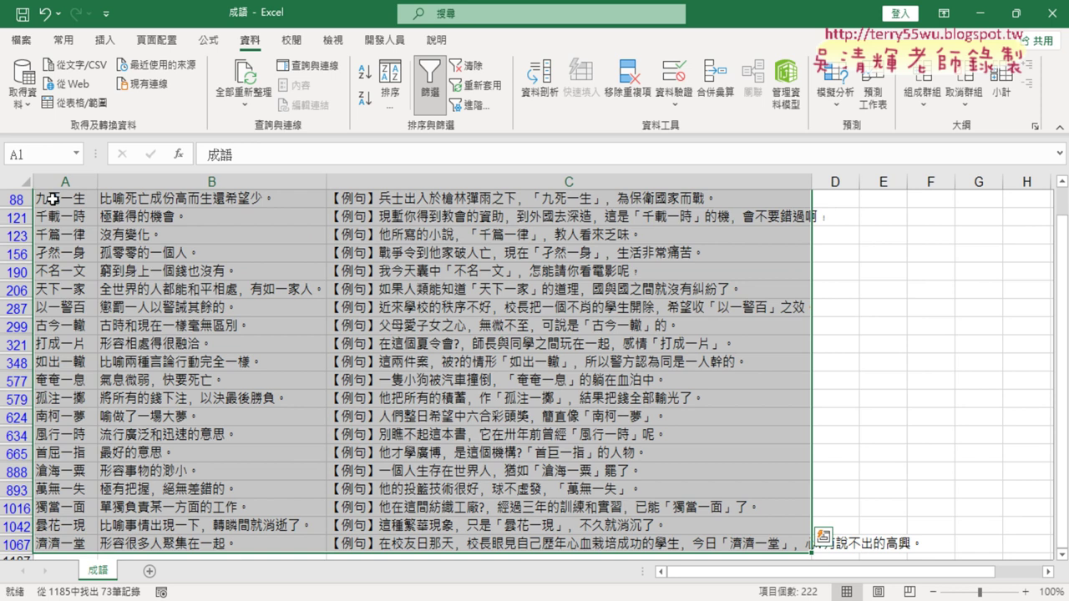
{"action": "key", "text": "ctrl+c"}
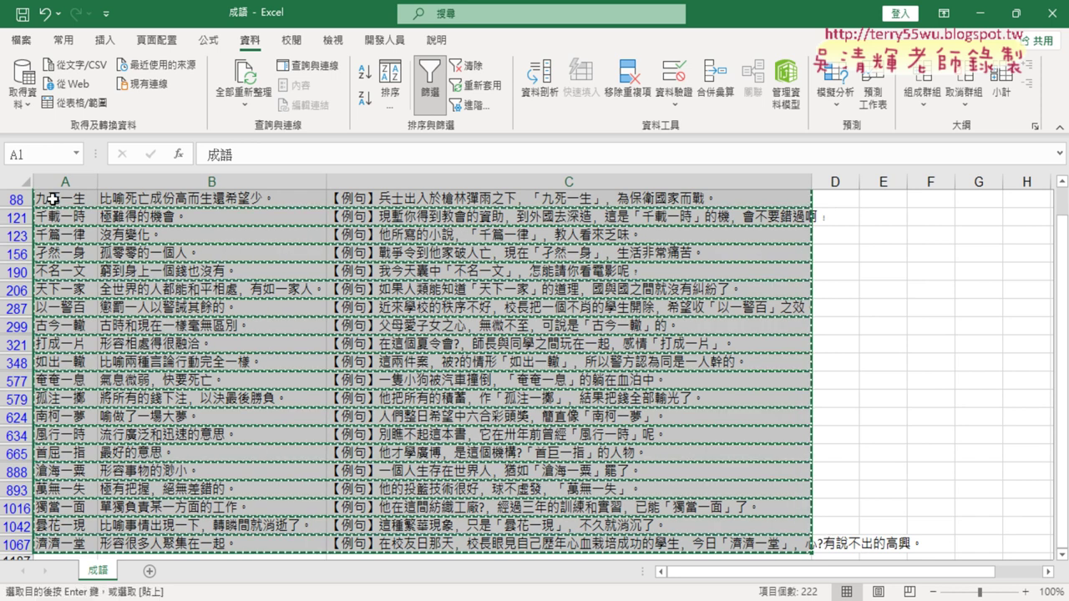
- Create a worksheet tab named 一 and paste the copied 成語, 解釋, 例句 table into it
{"action": "left_click", "coordinate": [150, 571]}
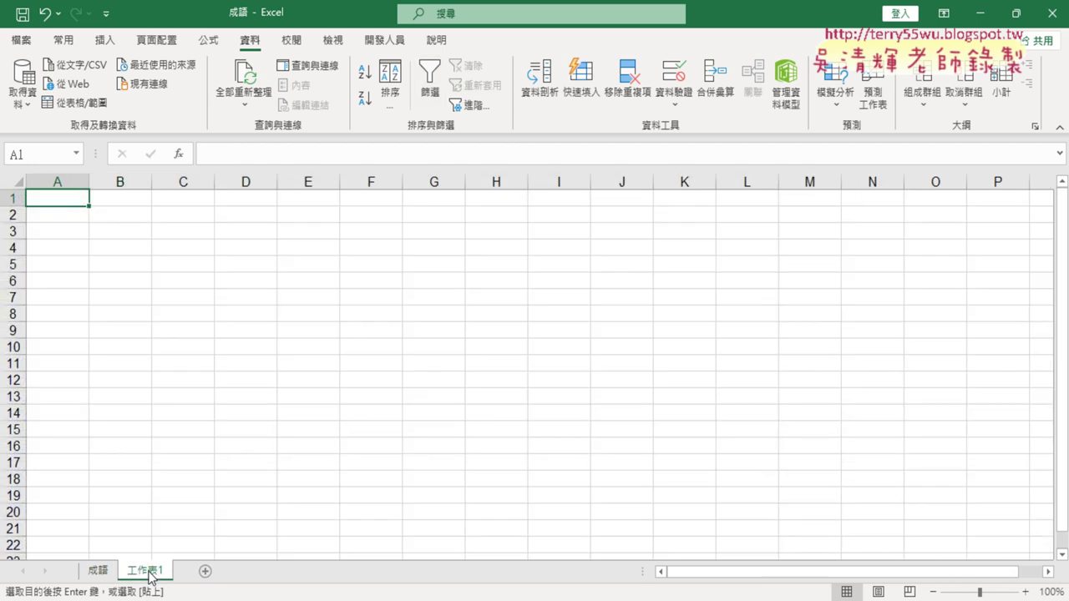
{"action": "key", "text": "alt+h"}
{"action": "type", "text": "or"}
{"action": "type", "text": "一"}
{"action": "key", "text": "Return"}
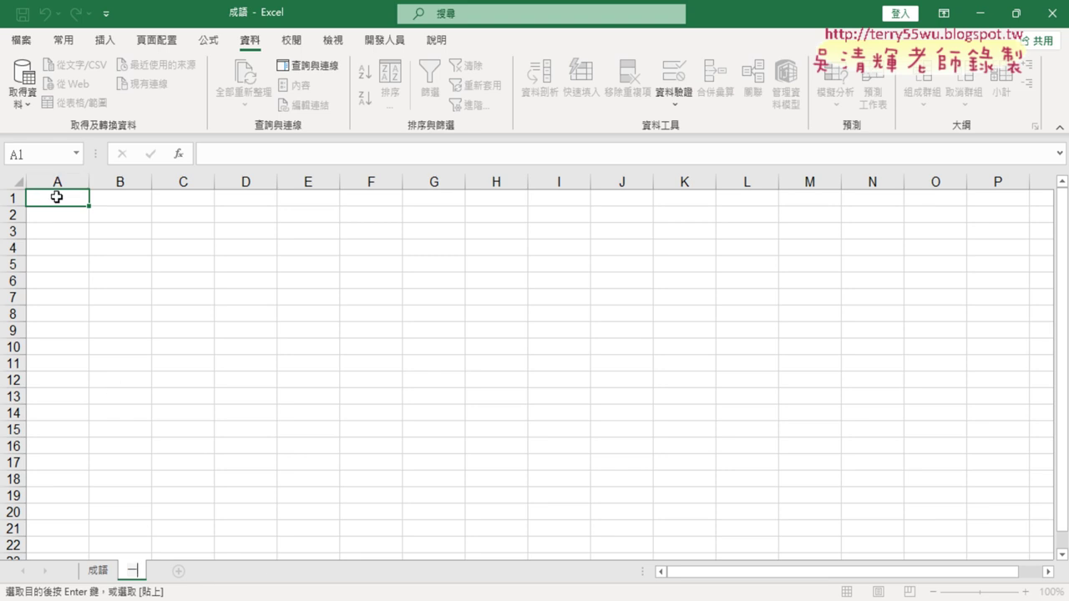
{"action": "type", "text": "成語 解釋"}
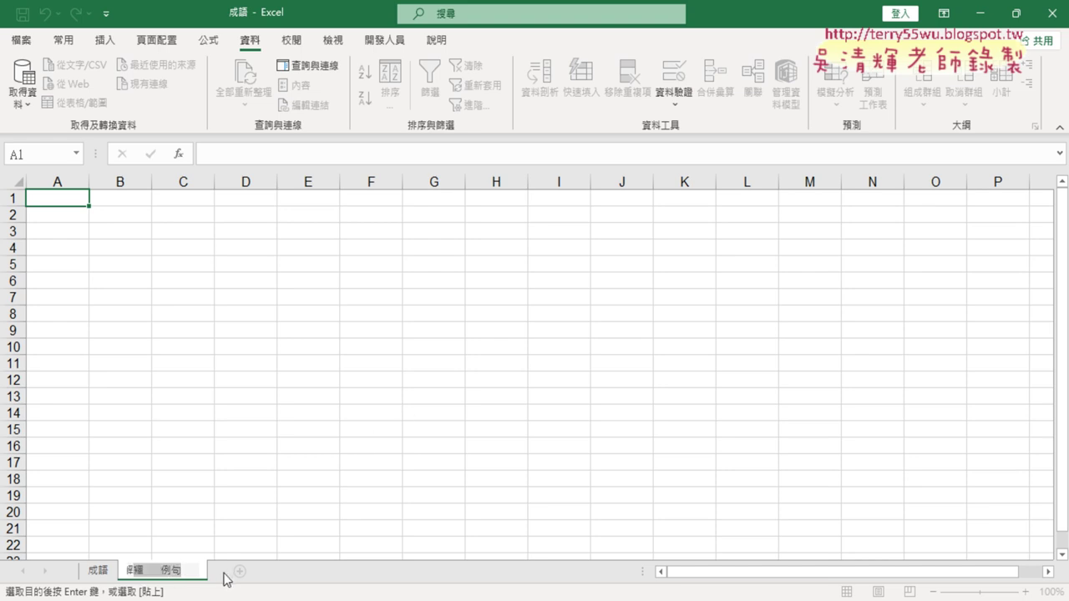
{"action": "key", "text": "BackSpace"}
{"action": "key", "text": "BackSpace"}
{"action": "key", "text": "BackSpace"}
{"action": "key", "text": "BackSpace"}
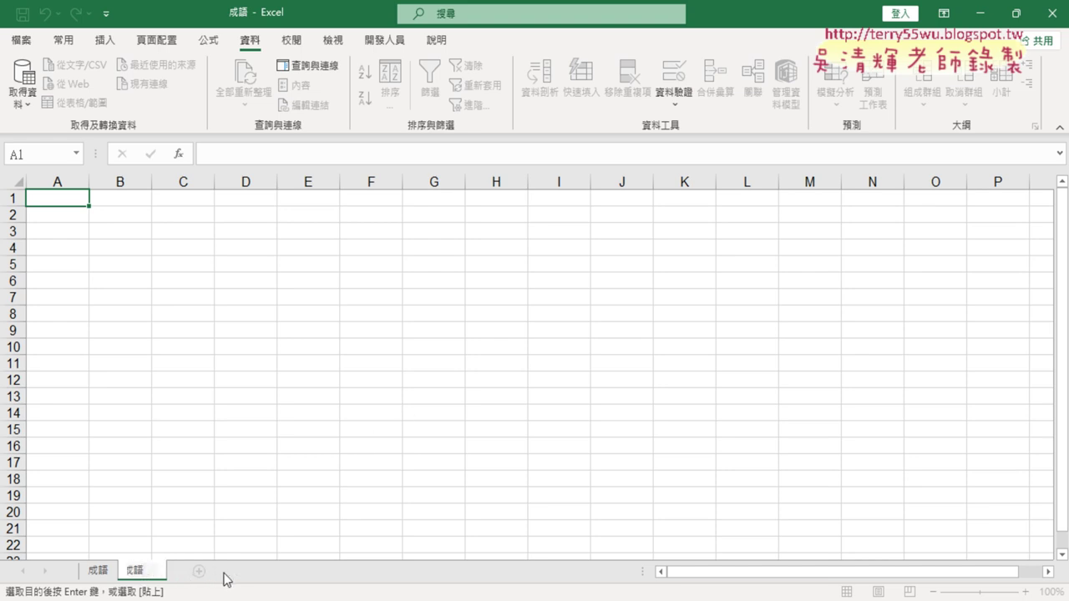
{"action": "key", "text": "BackSpace"}
{"action": "key", "text": "BackSpace"}
{"action": "type", "text": "一"}
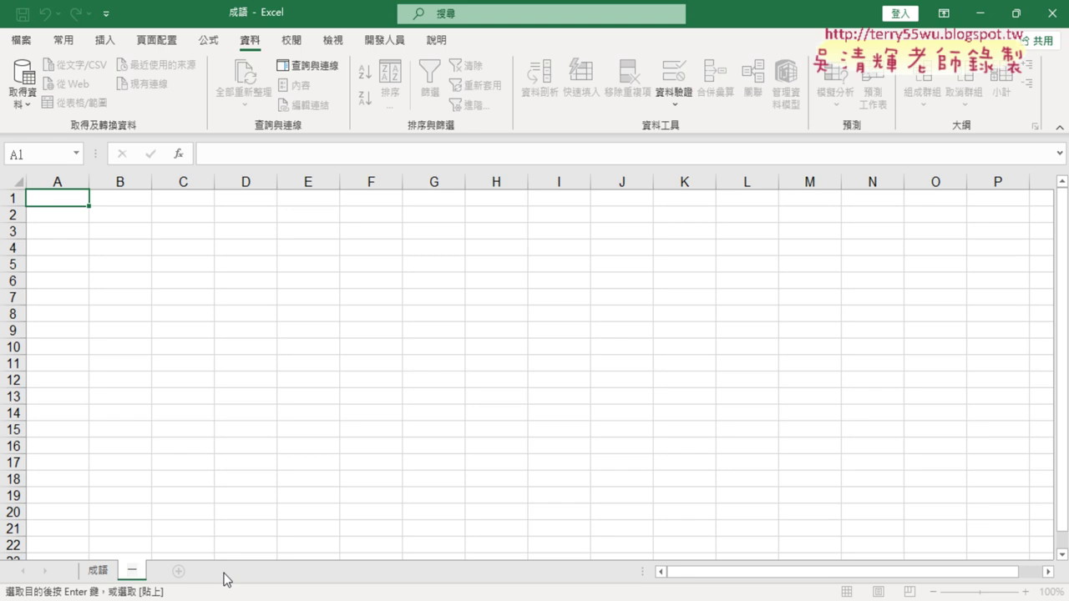
{"action": "key", "text": "Return"}
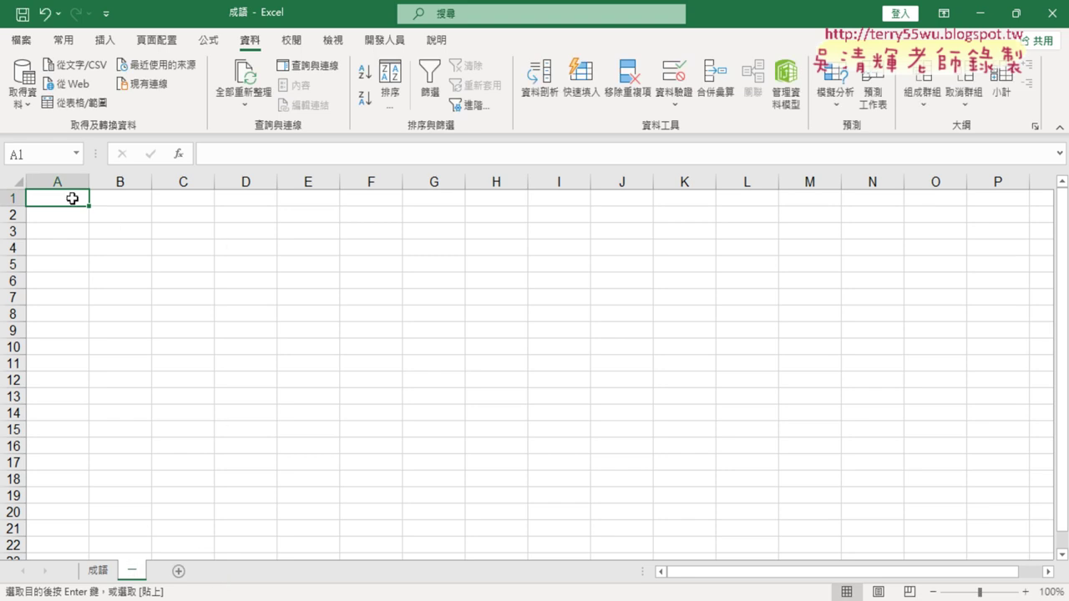
{"action": "key", "text": "ctrl+v"}
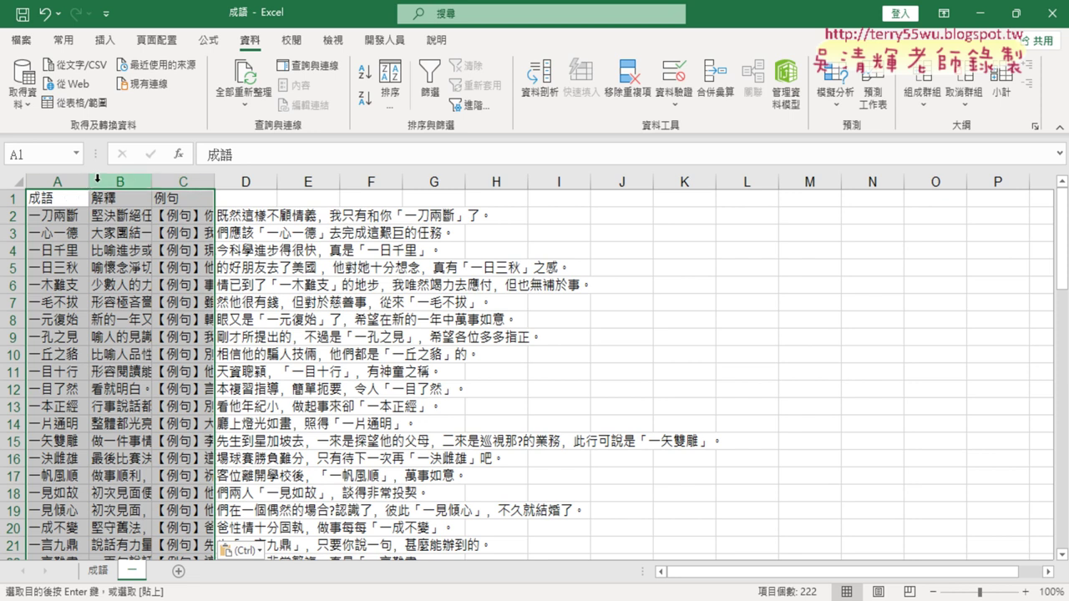
- Auto-fit columns A to C on sheet 一 and jump to the last idiom, 濟濟一堂
{"action": "left_click", "coordinate": [92, 182]}
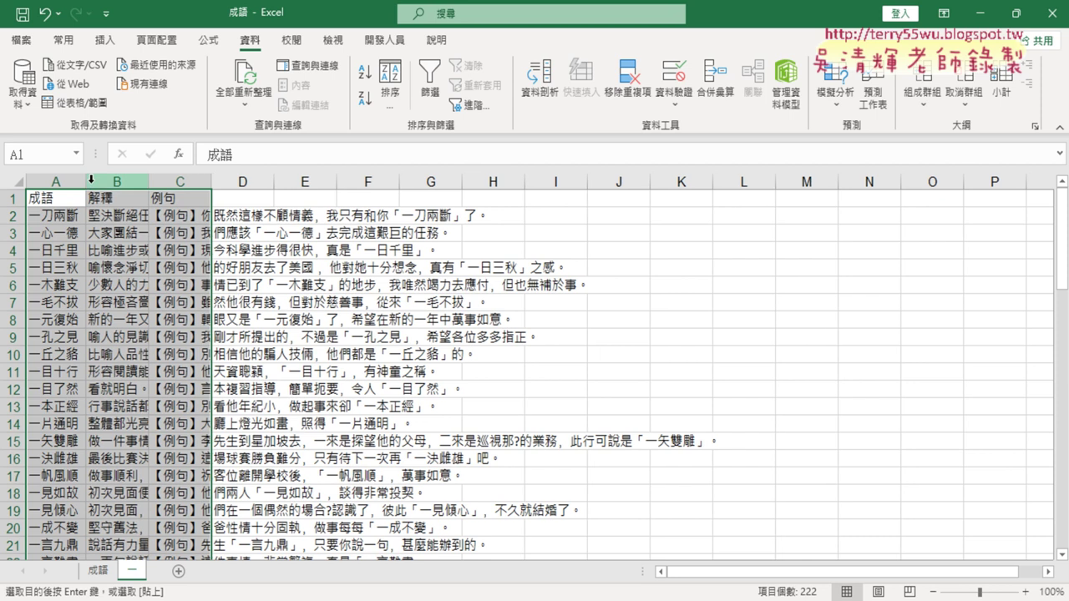
{"action": "mouse_move", "coordinate": [89, 182]}
{"action": "left_mouse_down"}
{"action": "mouse_move", "coordinate": [112, 185]}
{"action": "mouse_move", "coordinate": [83, 182]}
{"action": "left_mouse_up"}
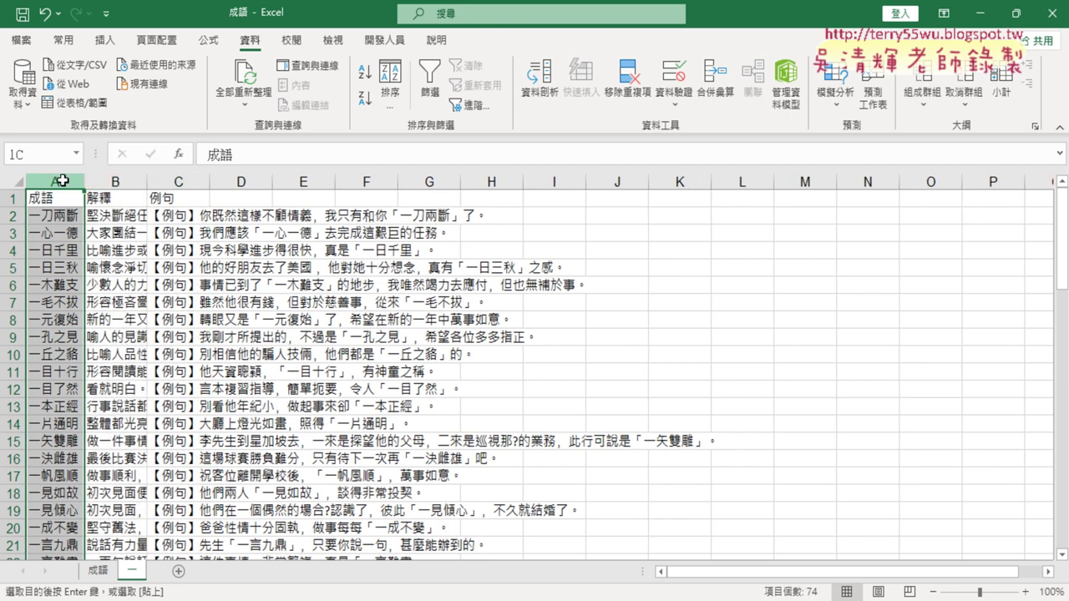
{"action": "double_click", "coordinate": [84, 181]}
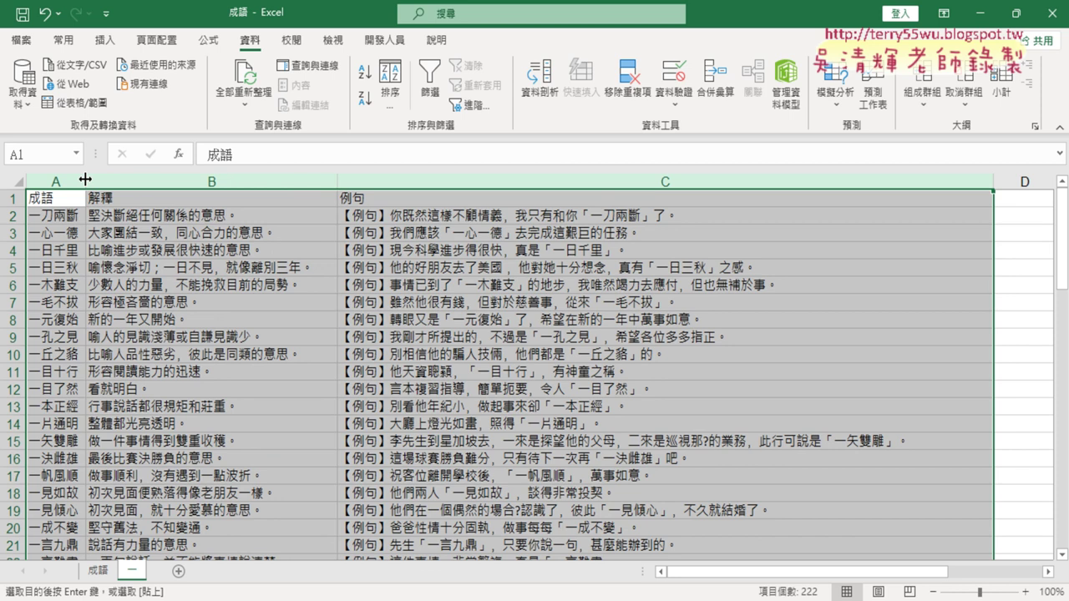
{"action": "left_click", "coordinate": [58, 203]}
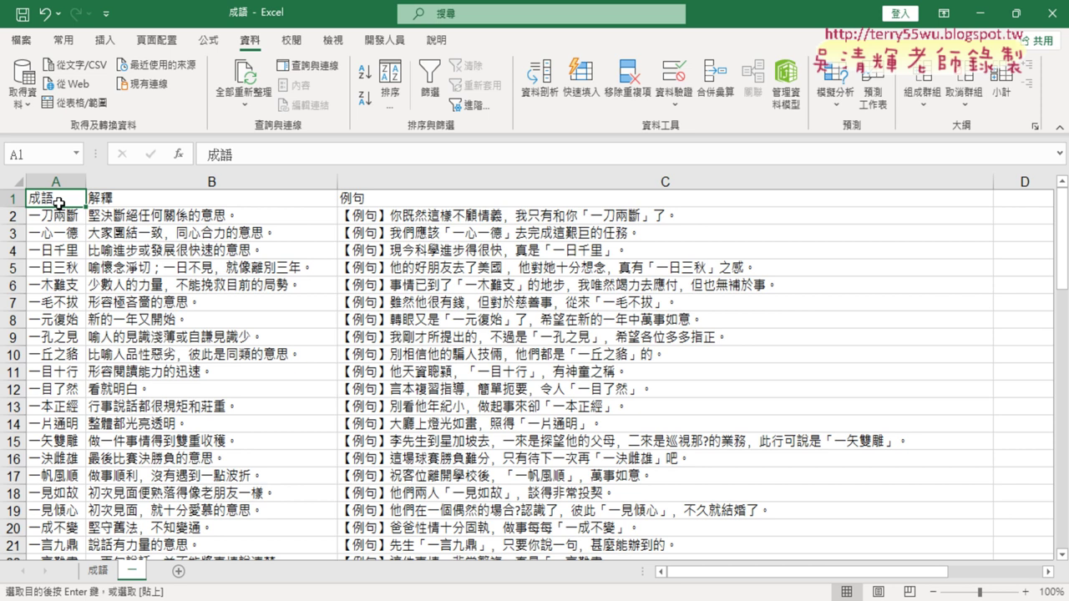
{"action": "key", "text": "ctrl+Down"}
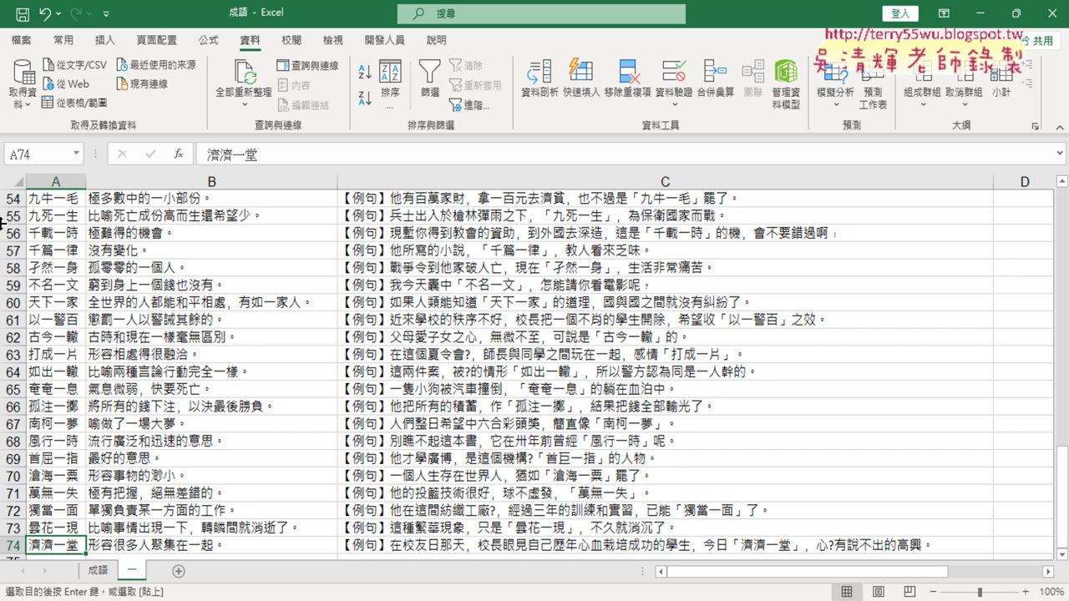
- Return to the 成語 sheet and clear the filter on its idiom column
{"action": "left_click", "coordinate": [93, 576]}
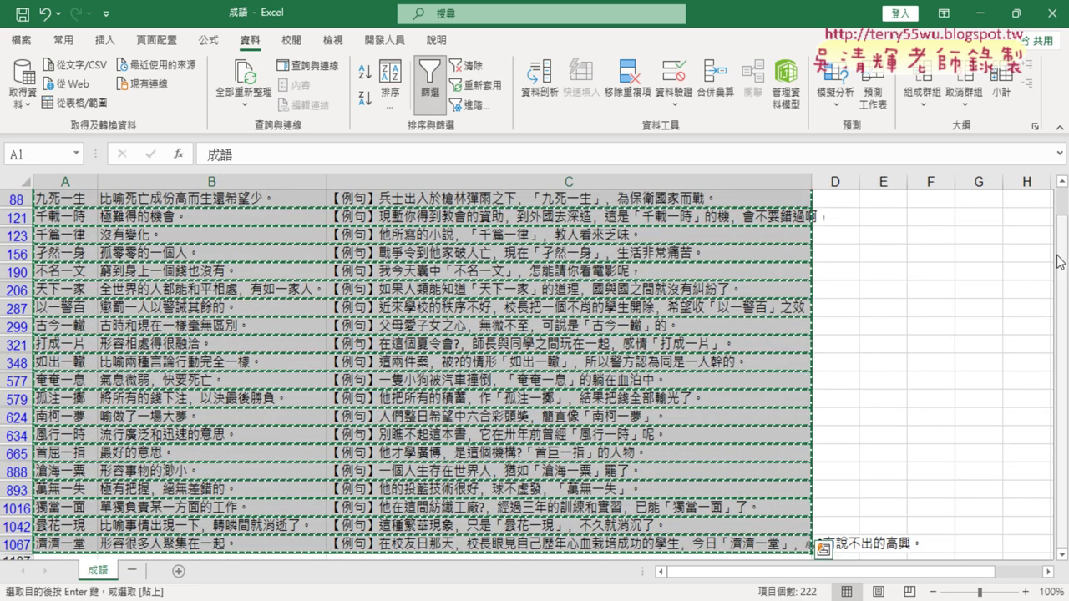
{"action": "left_click_drag", "start_coordinate": [1059, 261], "coordinate": [1060, 193]}
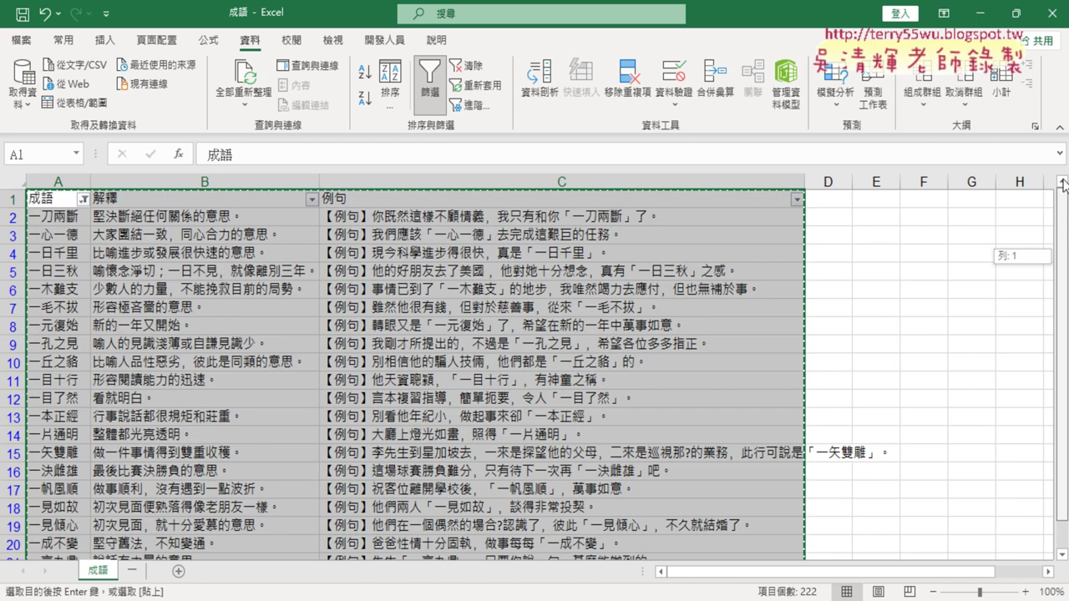
{"action": "left_click", "coordinate": [83, 200]}
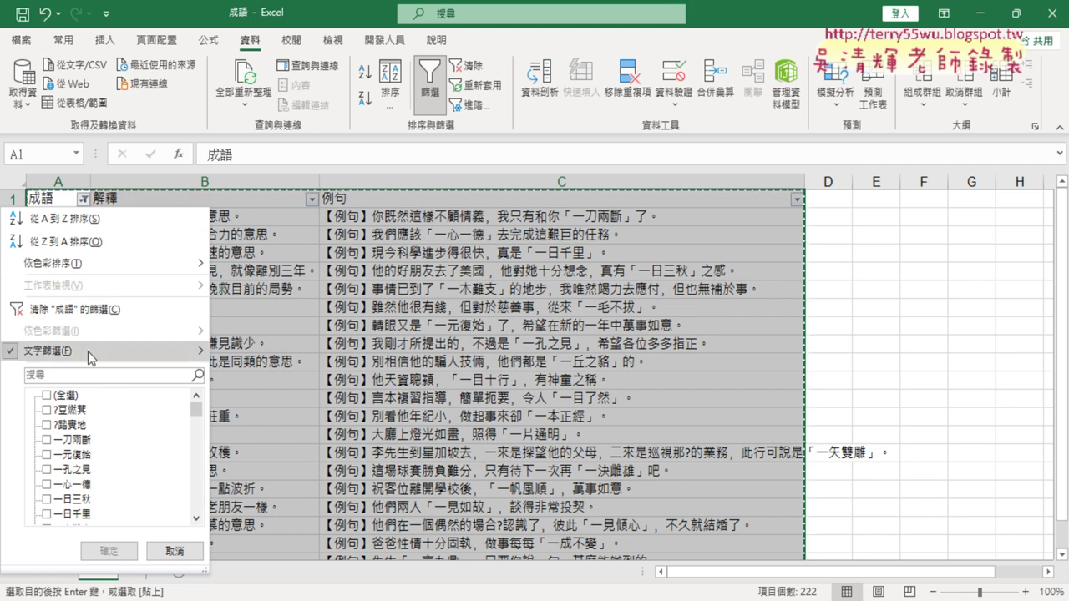
{"action": "mouse_move", "coordinate": [87, 351]}
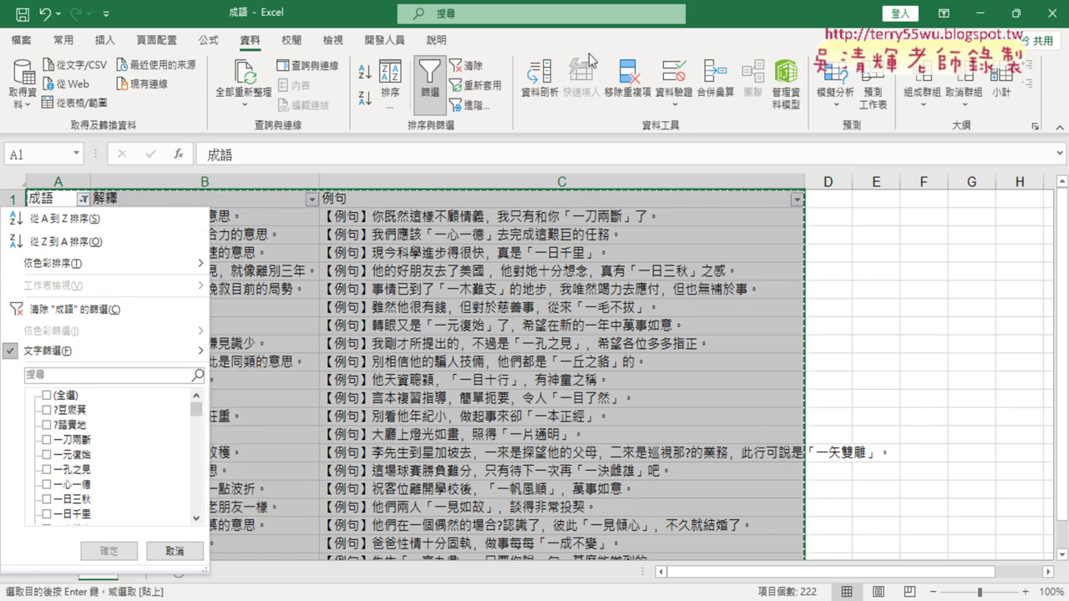
{"action": "left_click", "coordinate": [96, 305]}
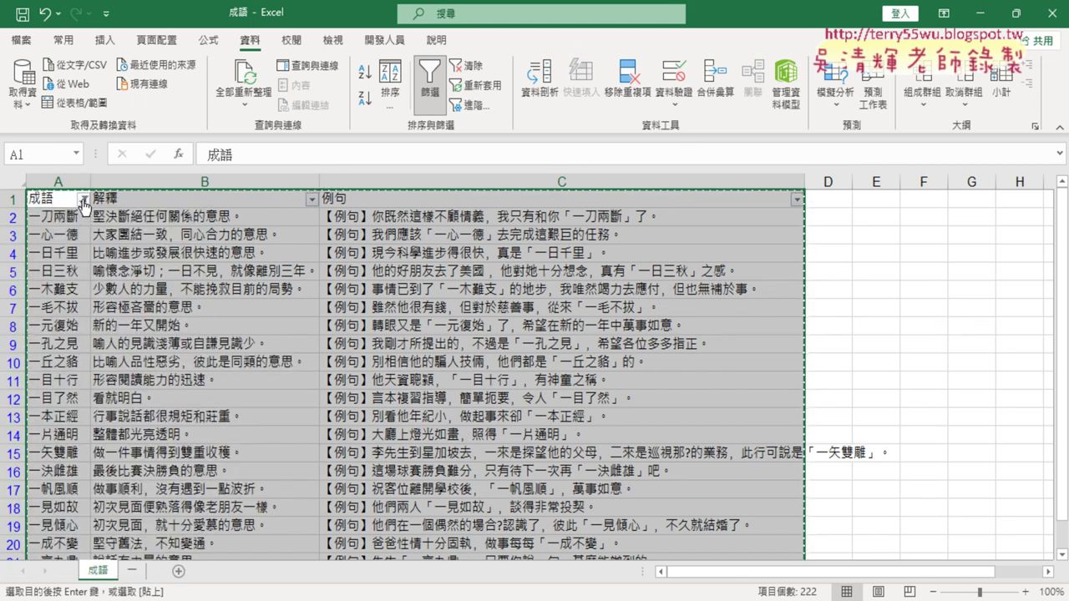
- Reset filtering and apply a 'contains 二' text filter, leaving 二八年華 and 二豎為虐
{"action": "left_click", "coordinate": [430, 98]}
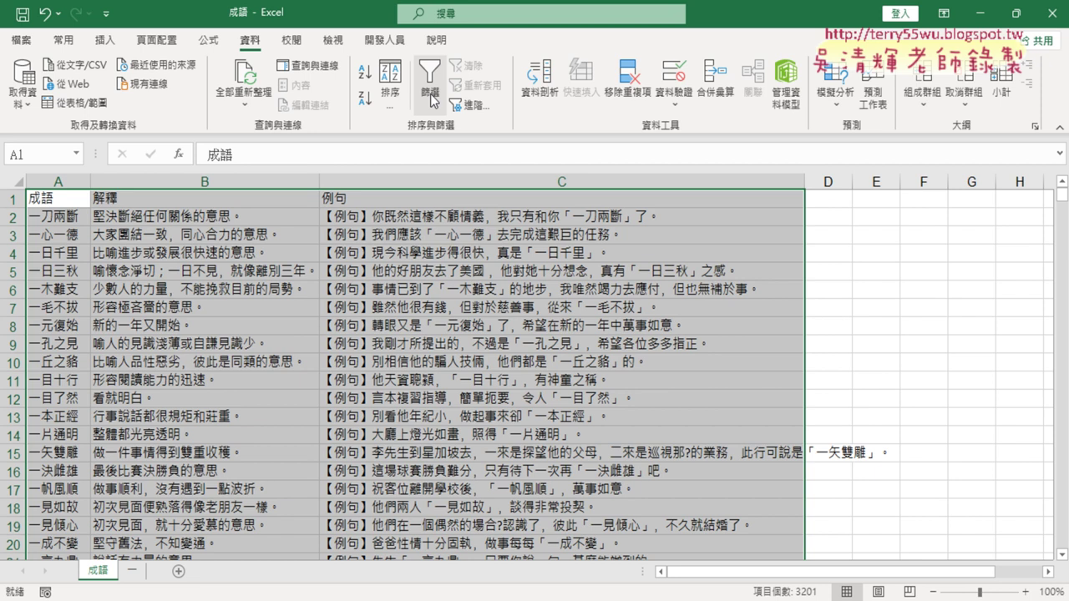
{"action": "left_click", "coordinate": [430, 93]}
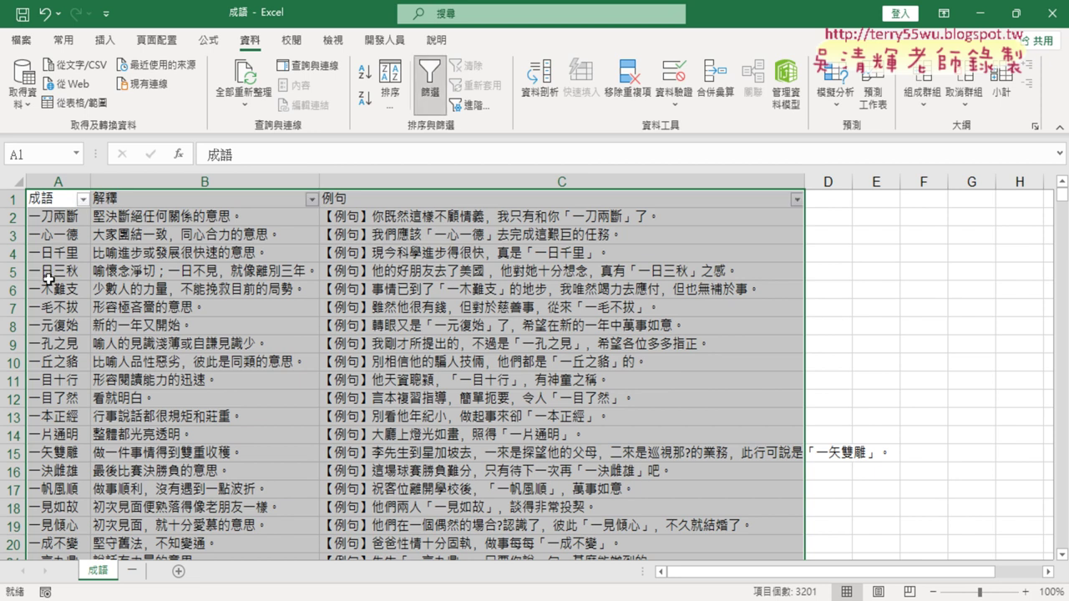
{"action": "left_click", "coordinate": [82, 199]}
{"action": "mouse_move", "coordinate": [101, 354]}
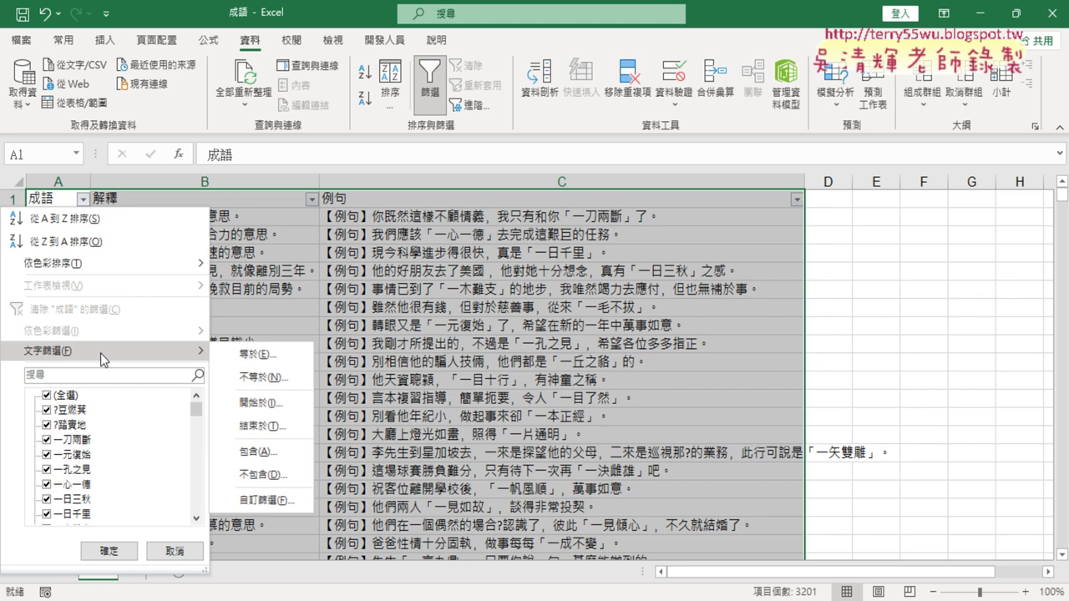
{"action": "left_click", "coordinate": [271, 451]}
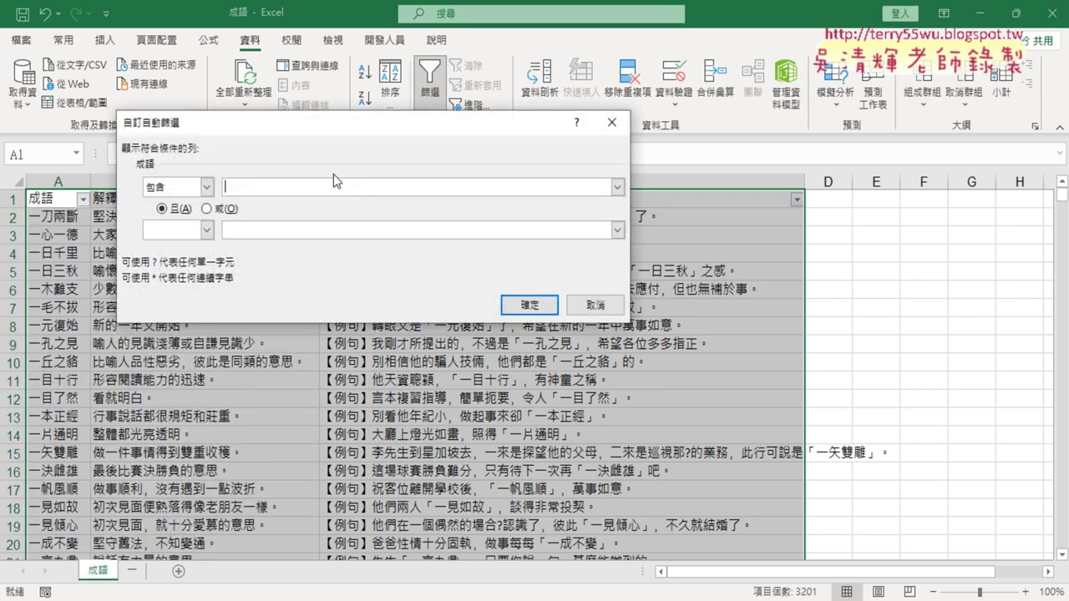
{"action": "type", "text": "心"}
{"action": "key", "text": "BackSpace"}
{"action": "type", "text": "一"}
{"action": "key", "text": "Return"}
{"action": "key", "text": "Return"}
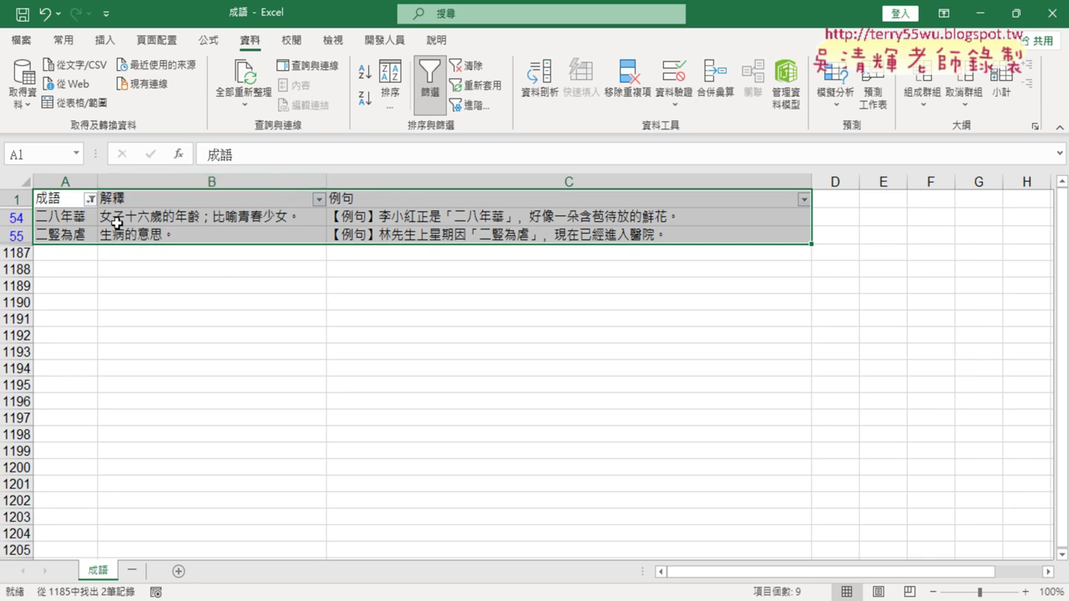
- Copy the filtered 二 rows and add a new sheet named 二
{"action": "key", "text": "ctrl+c"}
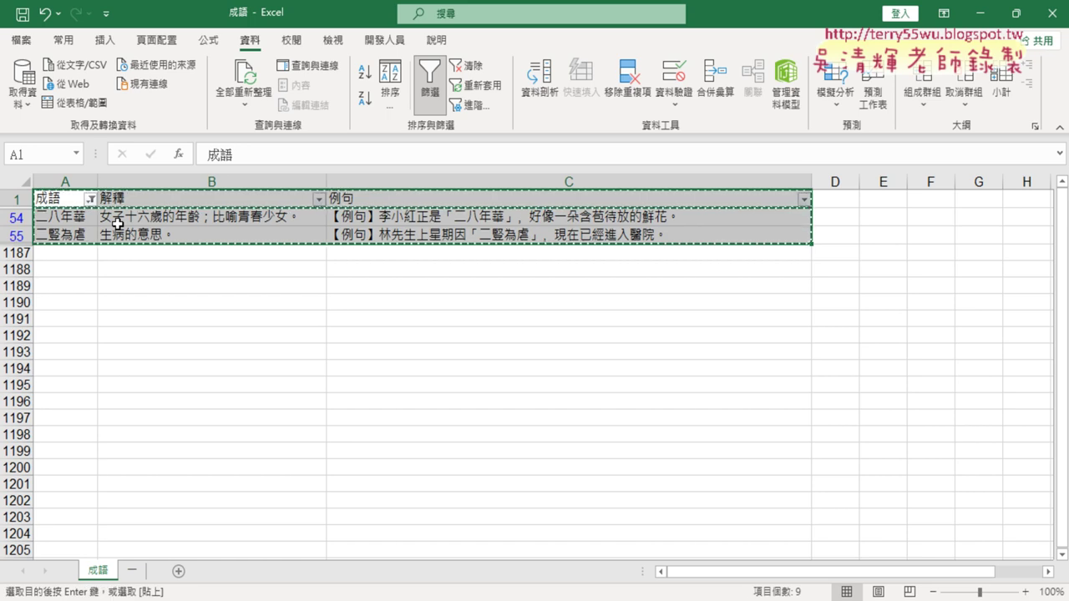
{"action": "left_click", "coordinate": [178, 571]}
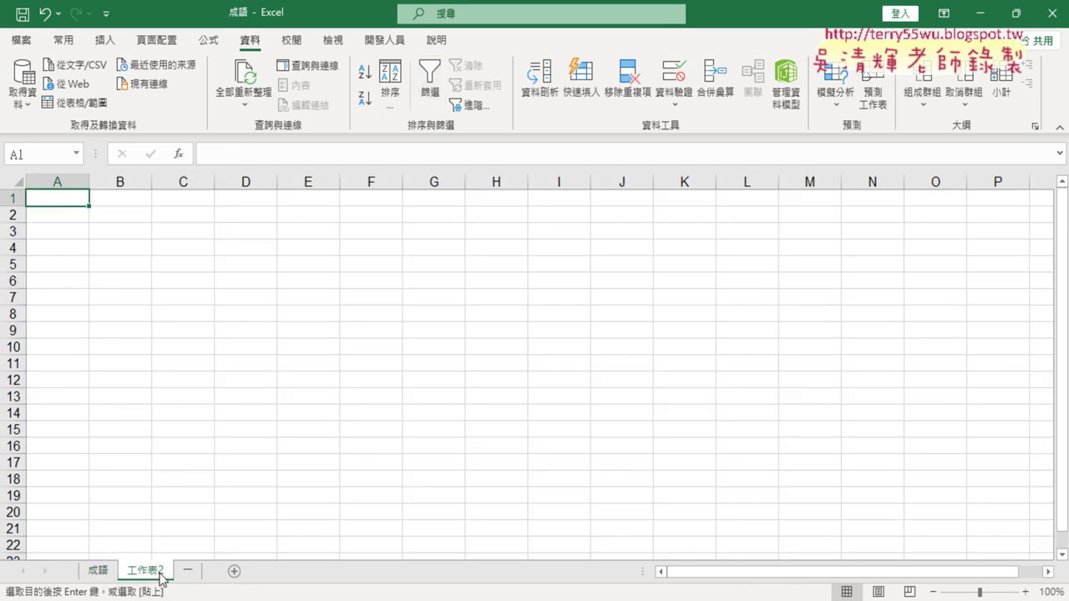
{"action": "double_click", "coordinate": [155, 571]}
{"action": "type", "text": "ㄓ"}
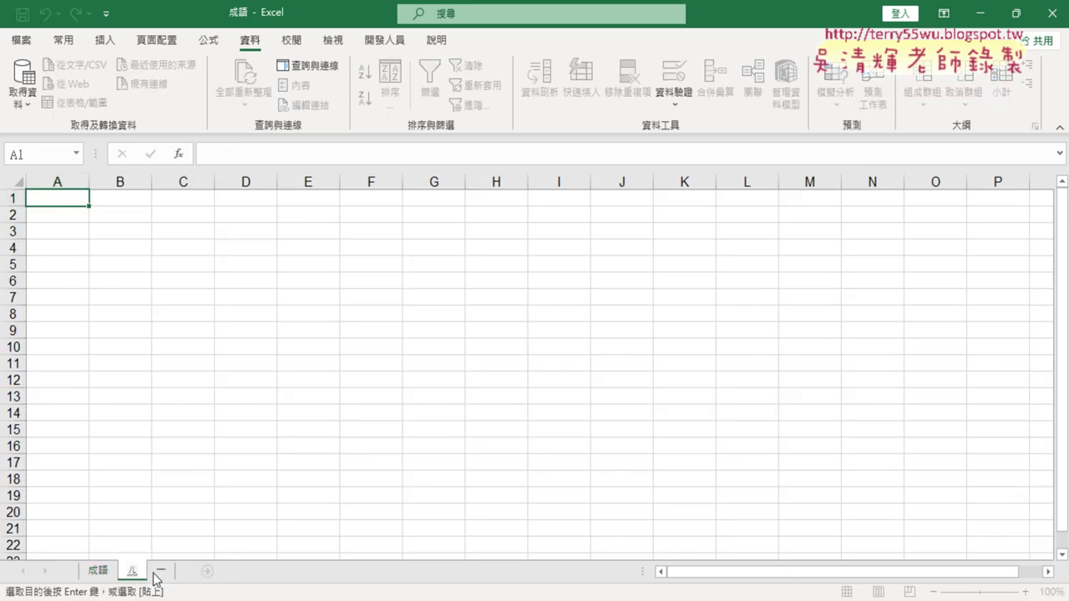
{"action": "type", "text": "二"}
{"action": "key", "text": "Return"}
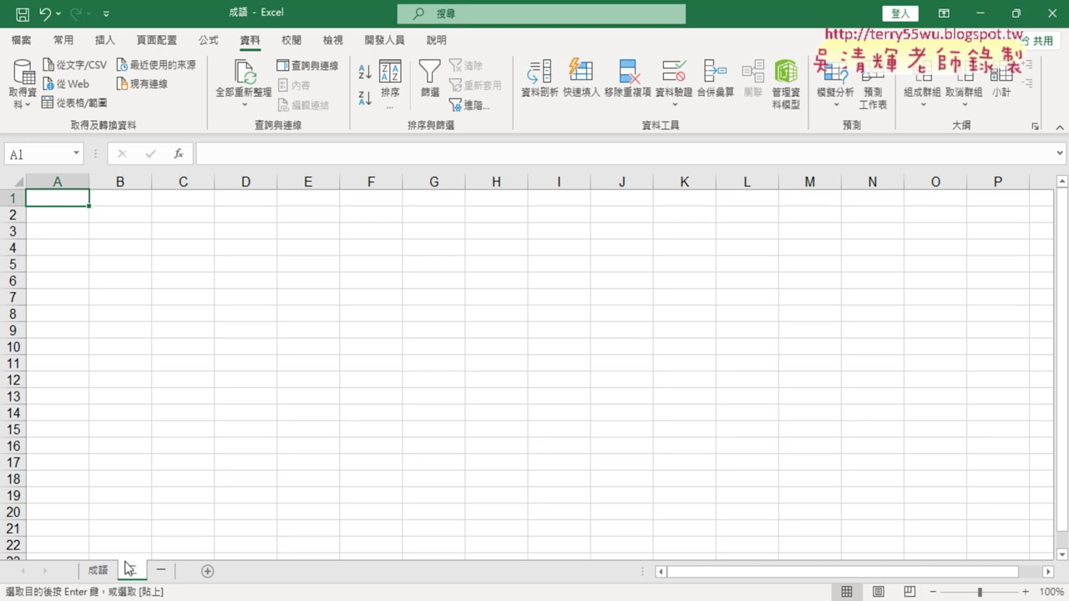
- Paste the rows into A1 and autofit columns A through C
{"action": "key", "text": "ctrl+v"}
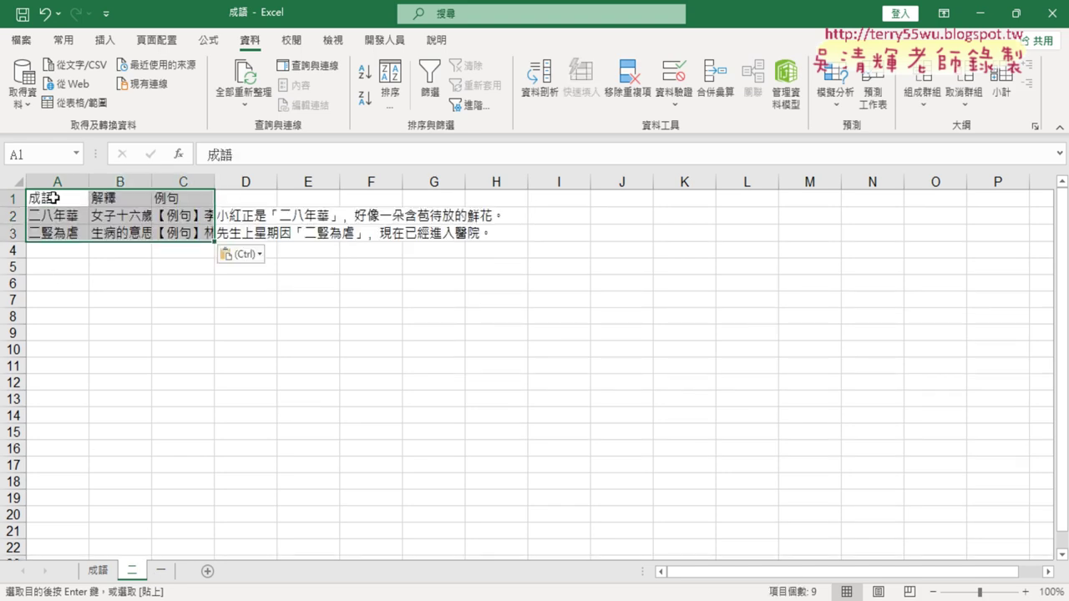
{"action": "left_click_drag", "start_coordinate": [51, 182], "coordinate": [202, 185]}
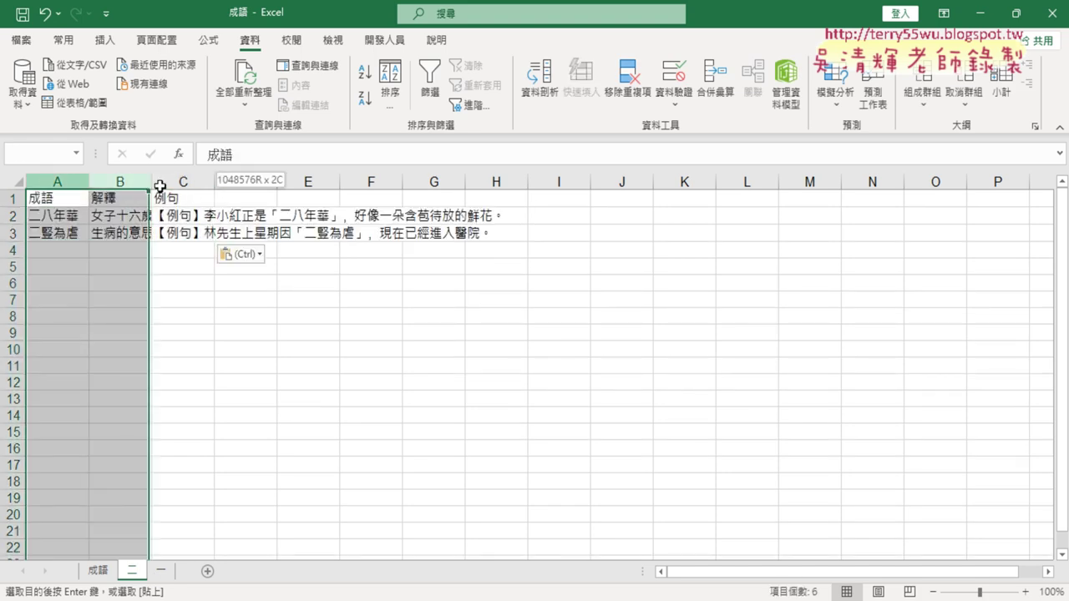
{"action": "double_click", "coordinate": [88, 181]}
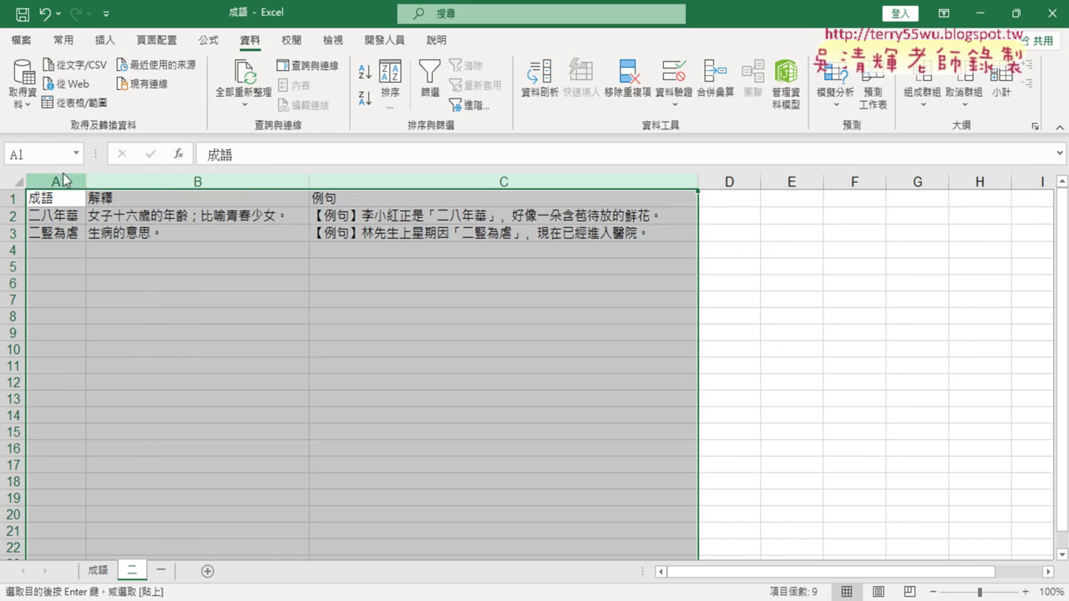
- On 成語, toggle filtering off and on to show all idioms, then open column A's text-filter choices
{"action": "left_click", "coordinate": [97, 571]}
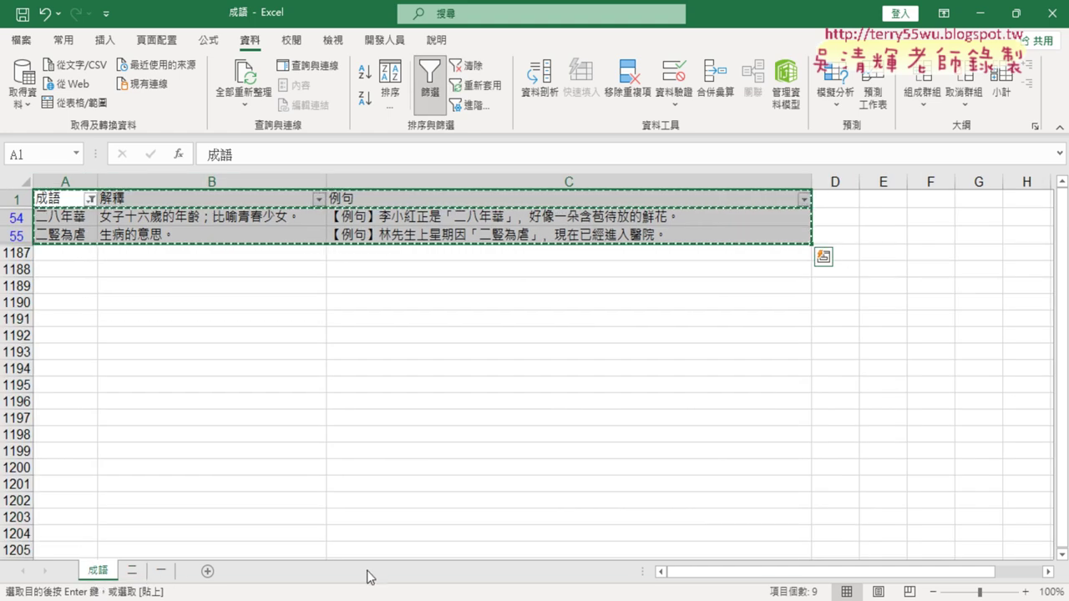
{"action": "left_click", "coordinate": [430, 79]}
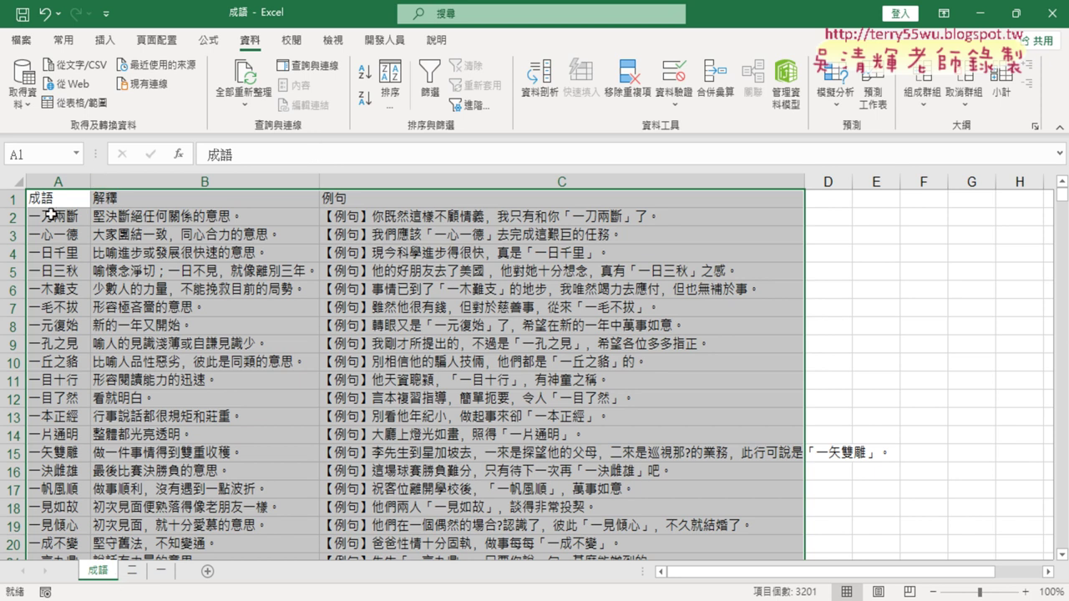
{"action": "left_click", "coordinate": [65, 202]}
{"action": "left_click", "coordinate": [430, 79]}
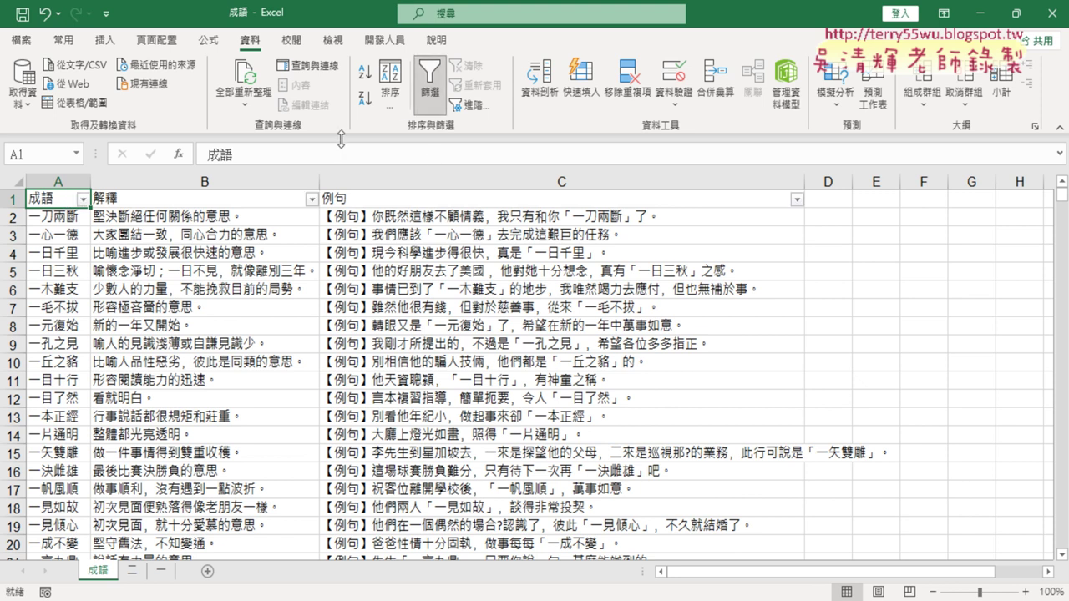
{"action": "left_click", "coordinate": [84, 199]}
{"action": "mouse_move", "coordinate": [116, 358]}
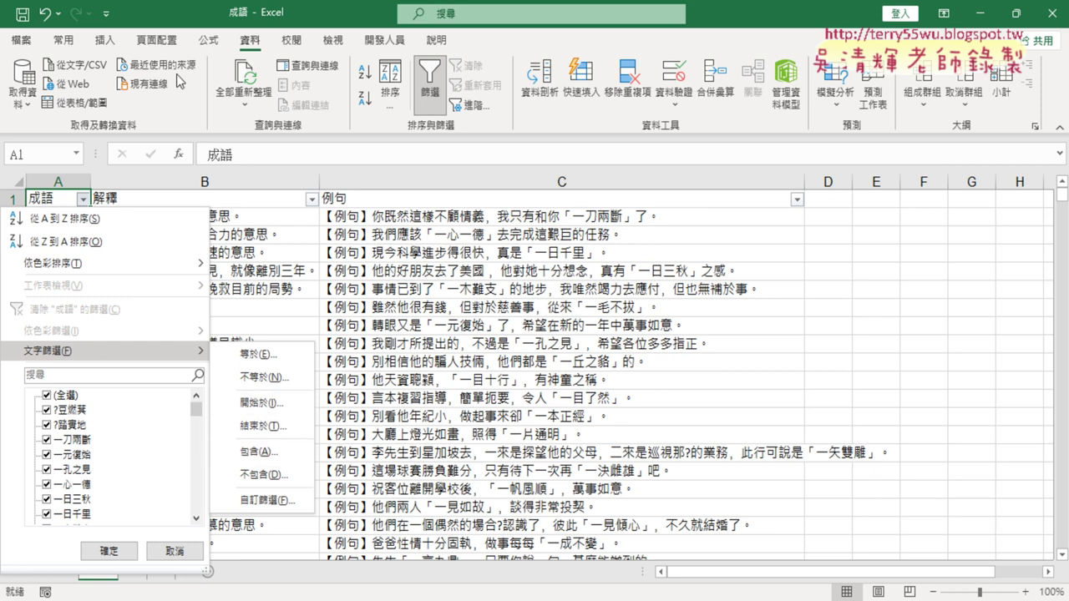
- Close the filter menu, glance at sheet 一, and return to the full 成語 list
{"action": "left_click", "coordinate": [105, 40]}
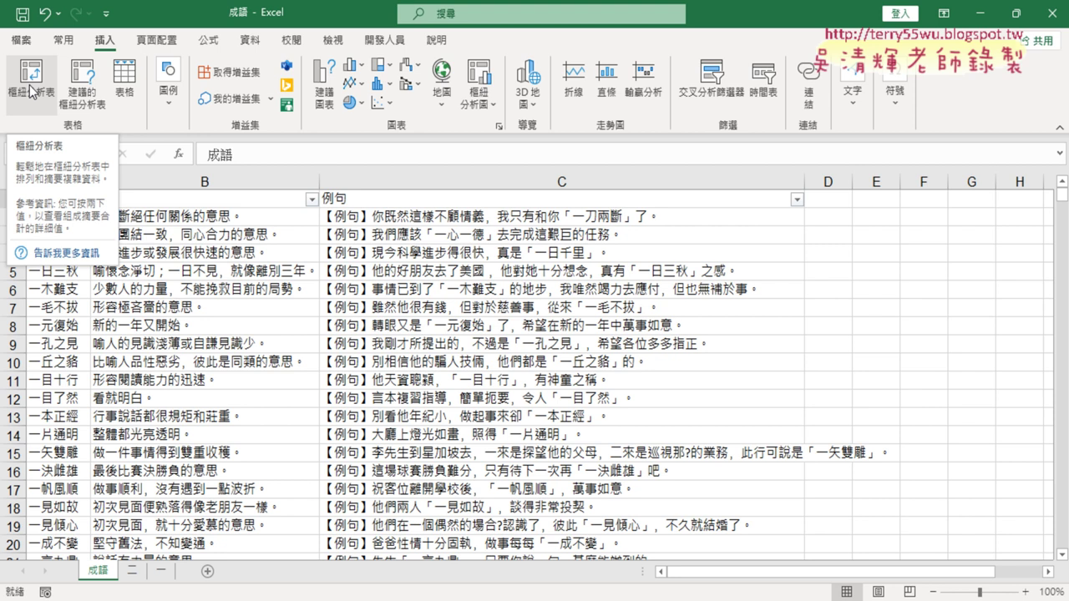
{"action": "left_click", "coordinate": [161, 571]}
{"action": "left_click", "coordinate": [249, 39]}
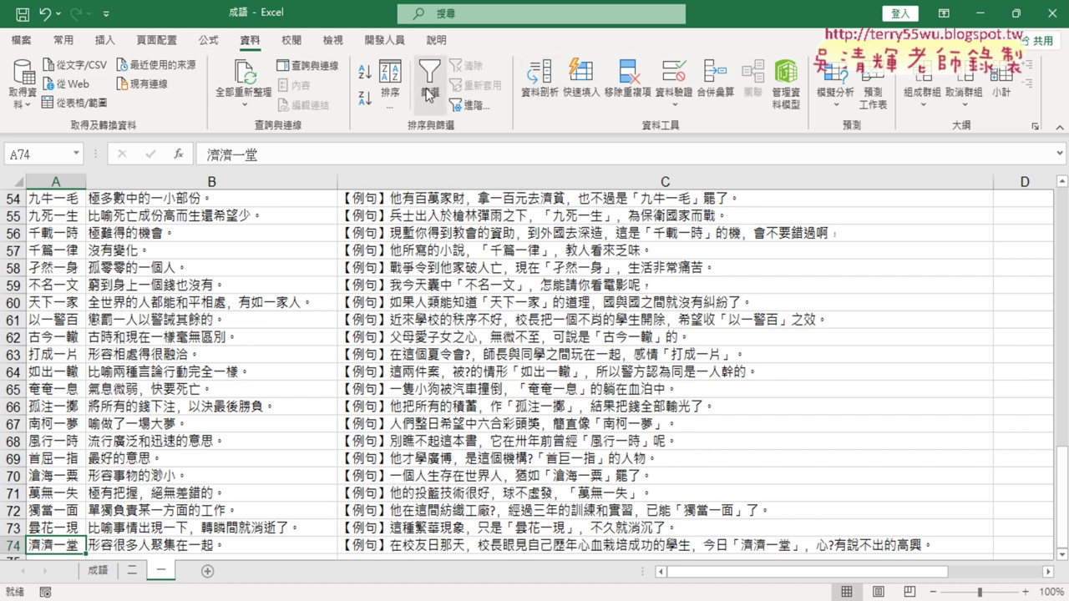
{"action": "left_click", "coordinate": [98, 571]}
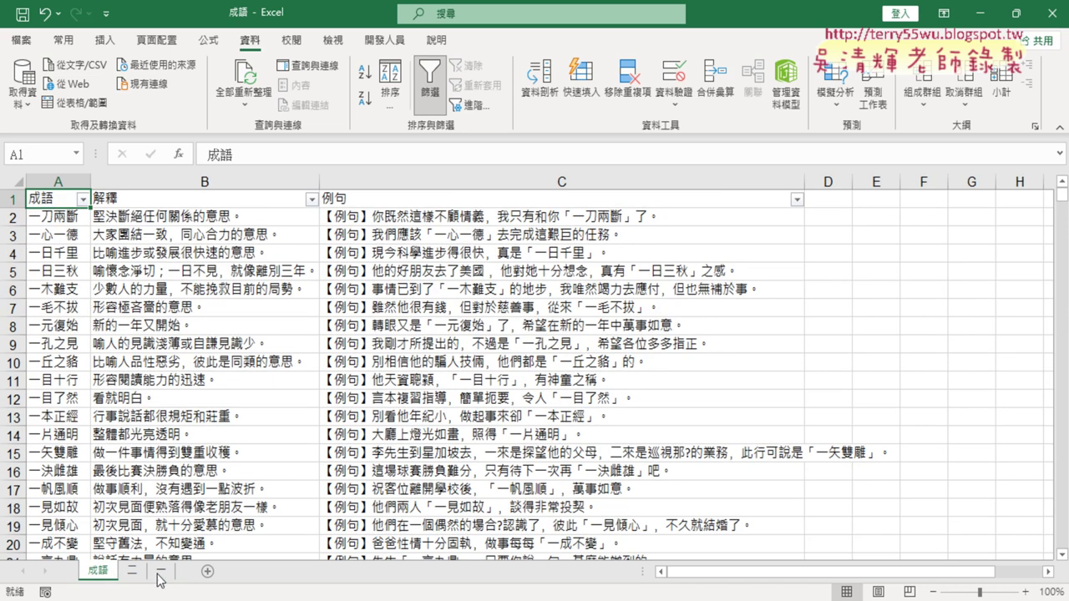